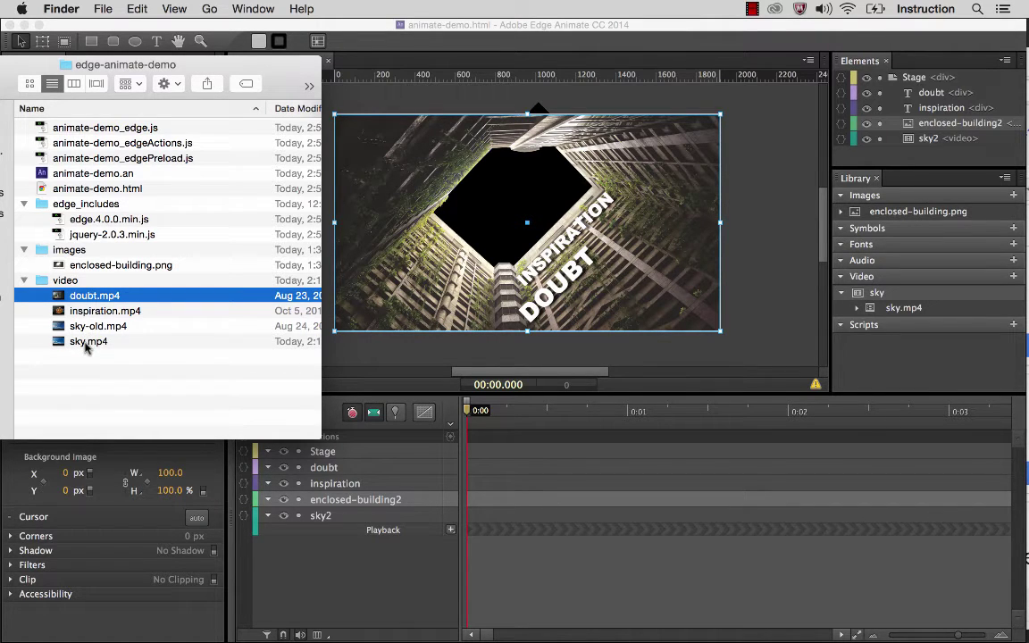
Step: Add inspiration.mp4 from the project's video folder to the Edge Animate stage at X 0, Y 0
left_click(83, 342)
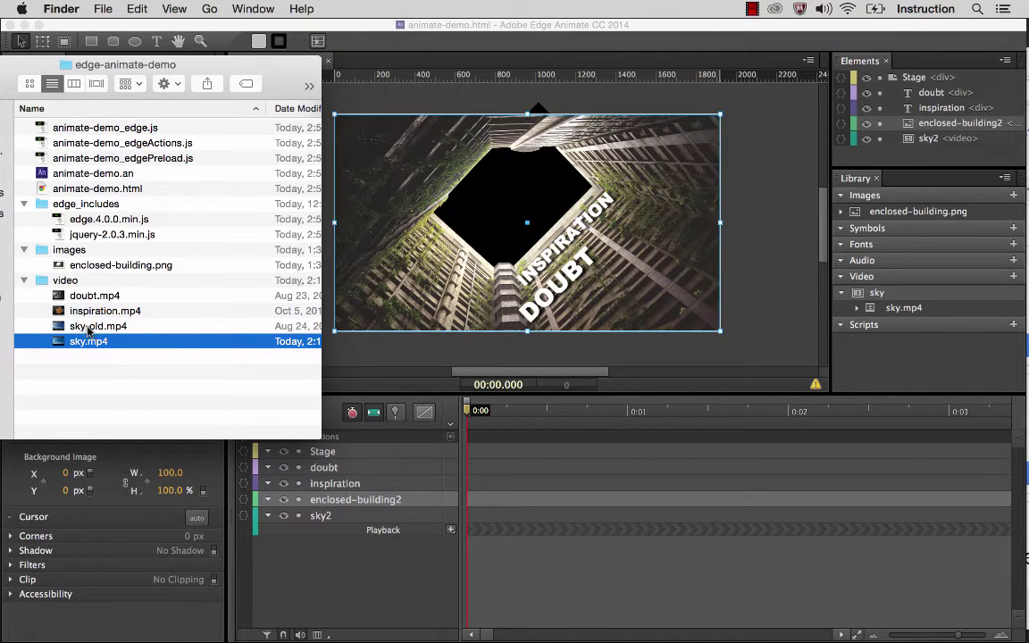
left_click(83, 326)
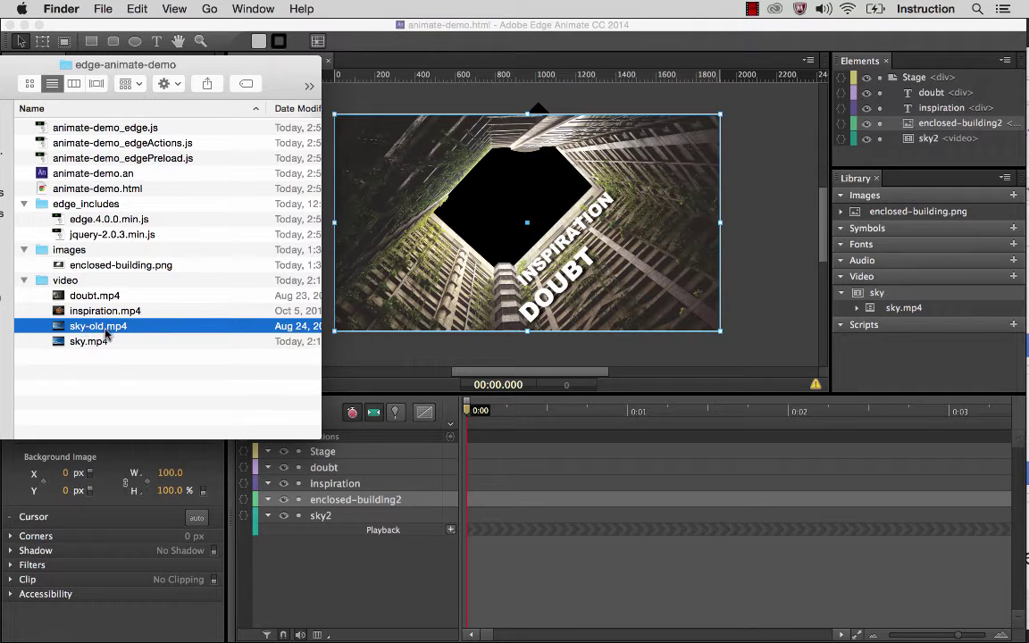
left_click(82, 343)
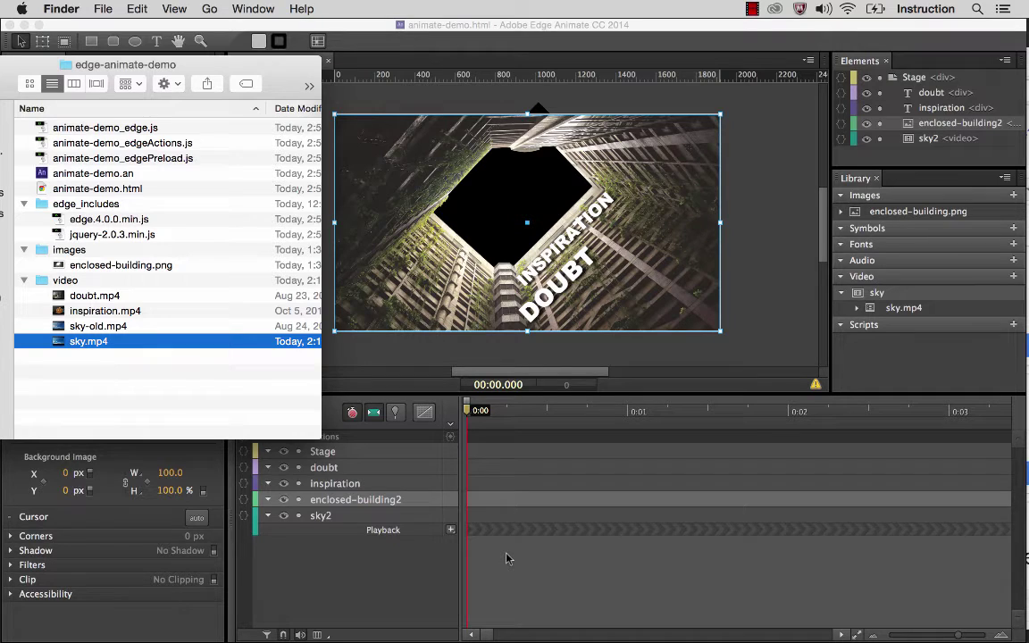
left_click(85, 310)
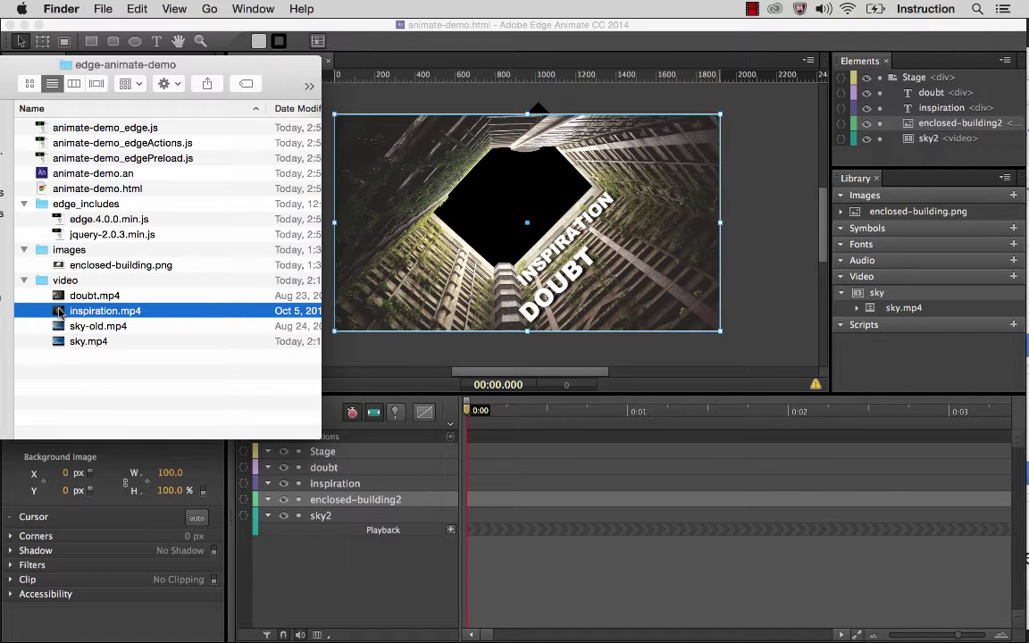
left_click_drag(59, 310, 336, 118)
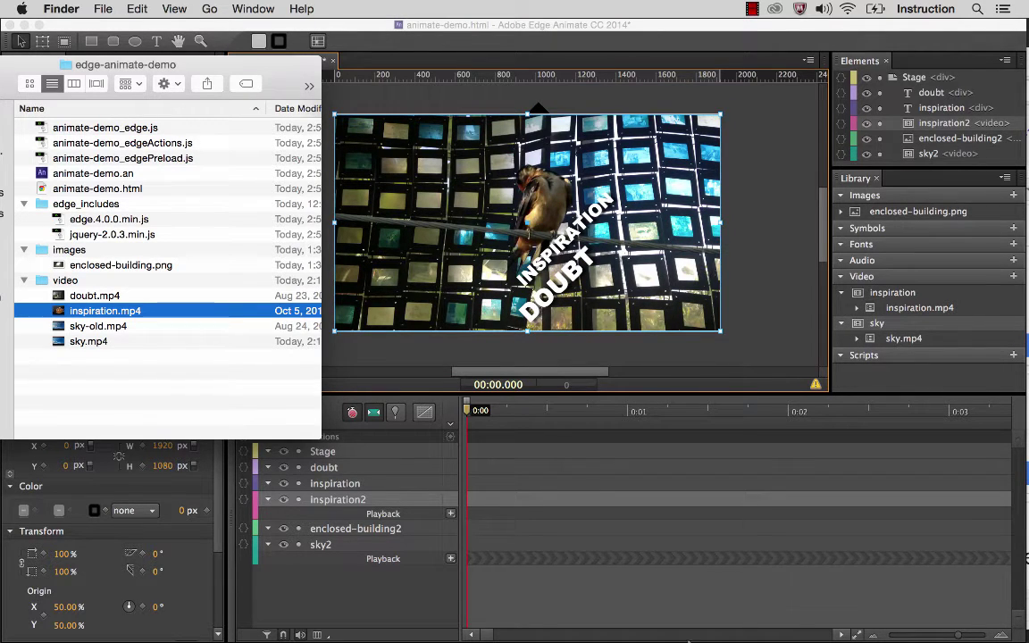
Step: Toggle the visibility of the inspiration text element off and on to tell it apart from the new video element
left_click(339, 503)
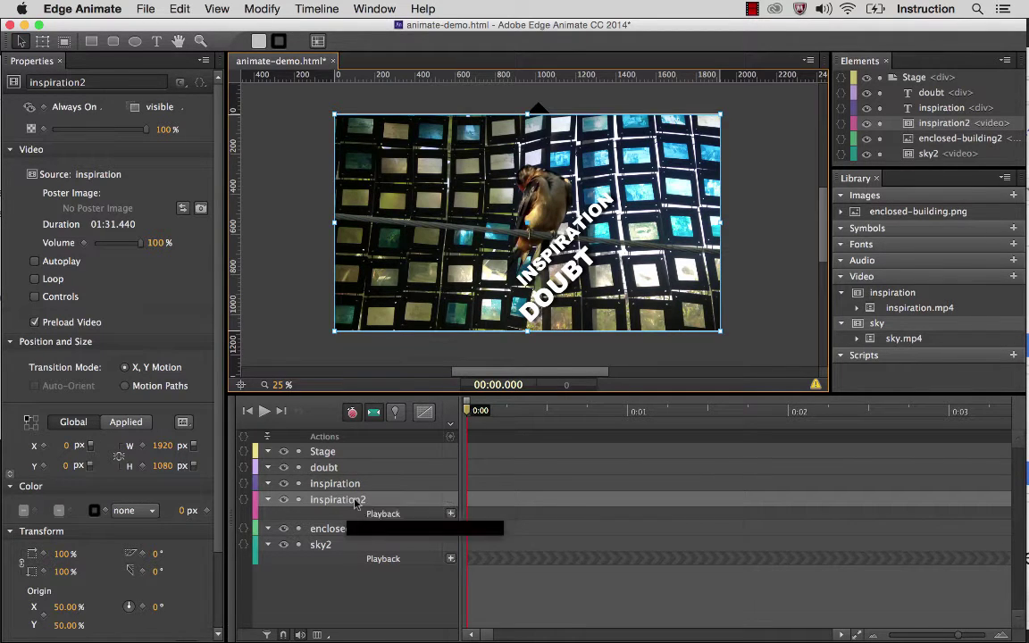
left_click(283, 484)
left_click(283, 484)
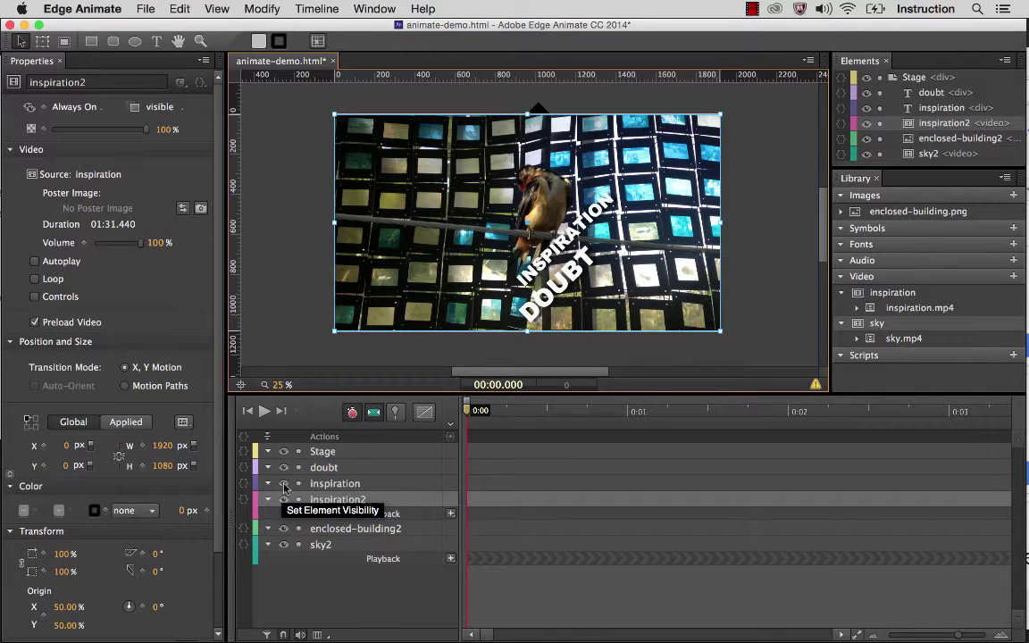
left_click(283, 484)
left_click(283, 484)
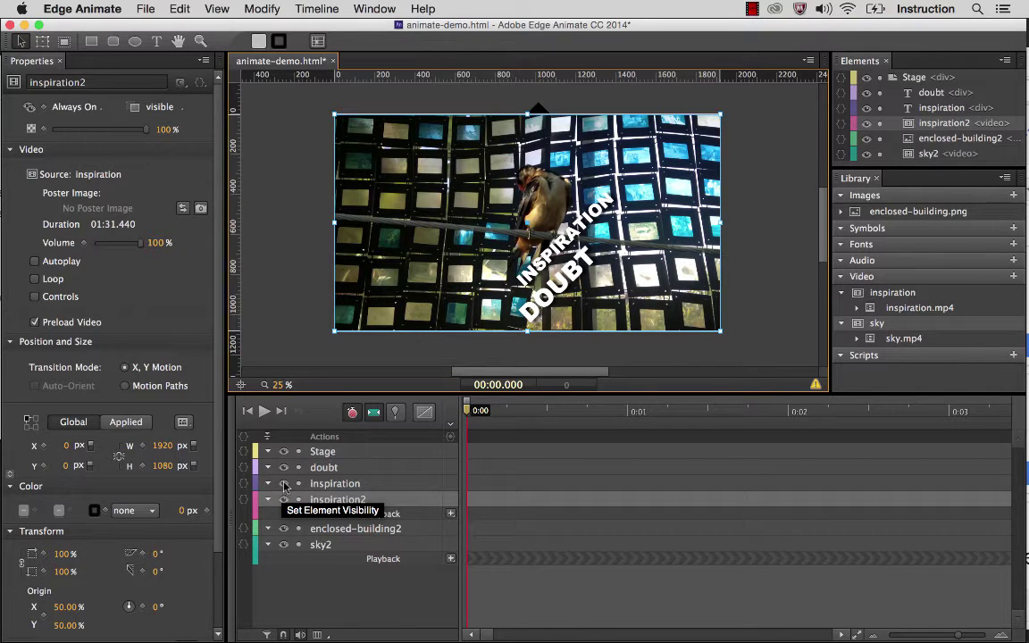
Step: Rename the inspiration text element as inspiration-txt
left_click(340, 486)
double_click(339, 485)
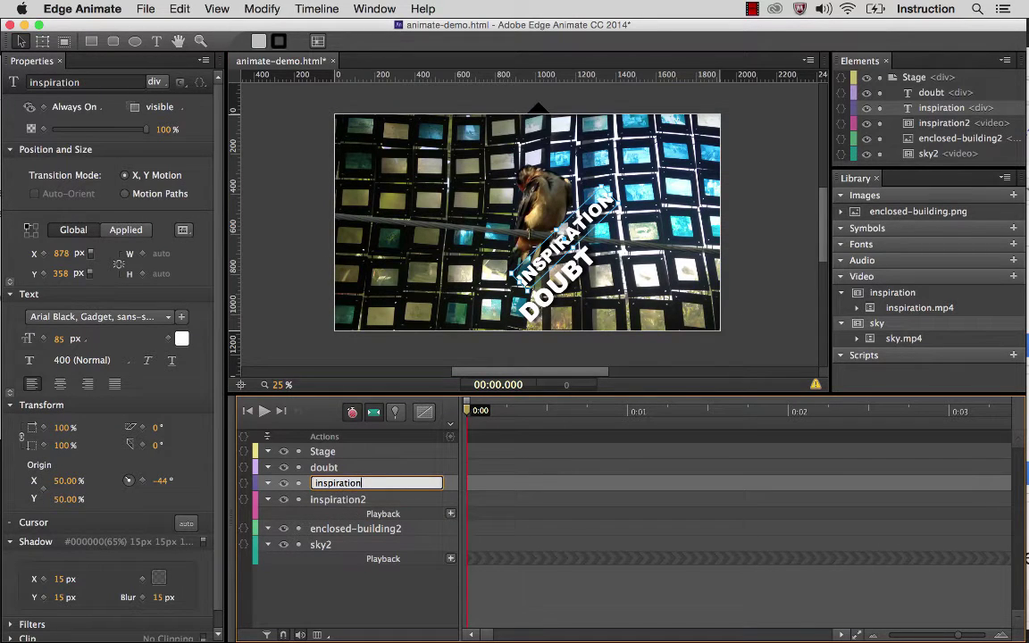
type("-txt")
key("Return")
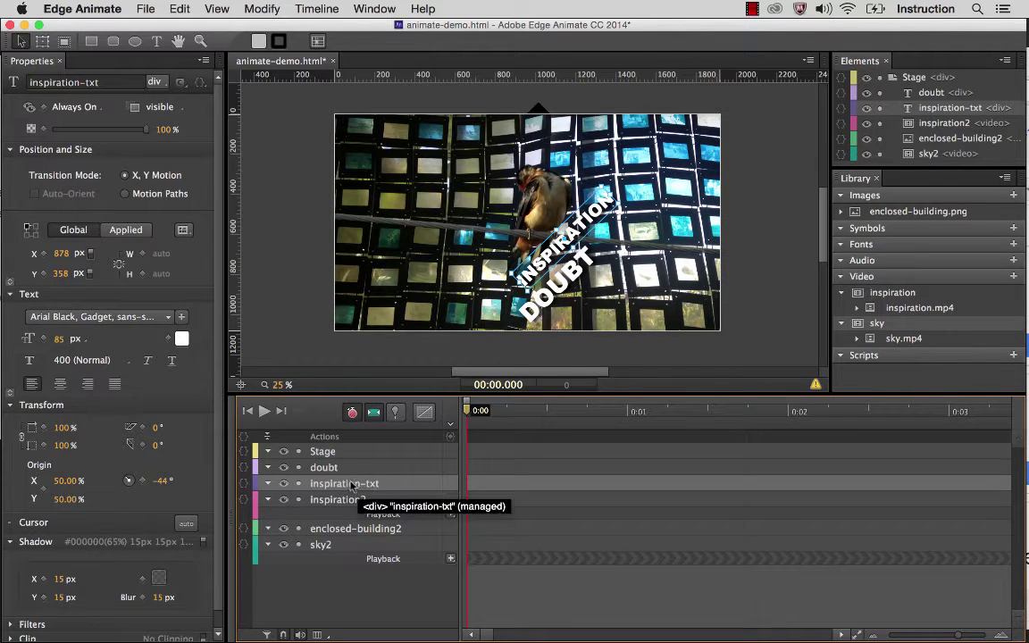
Step: Rename the doubt text element as doubt-txt
left_click(327, 468)
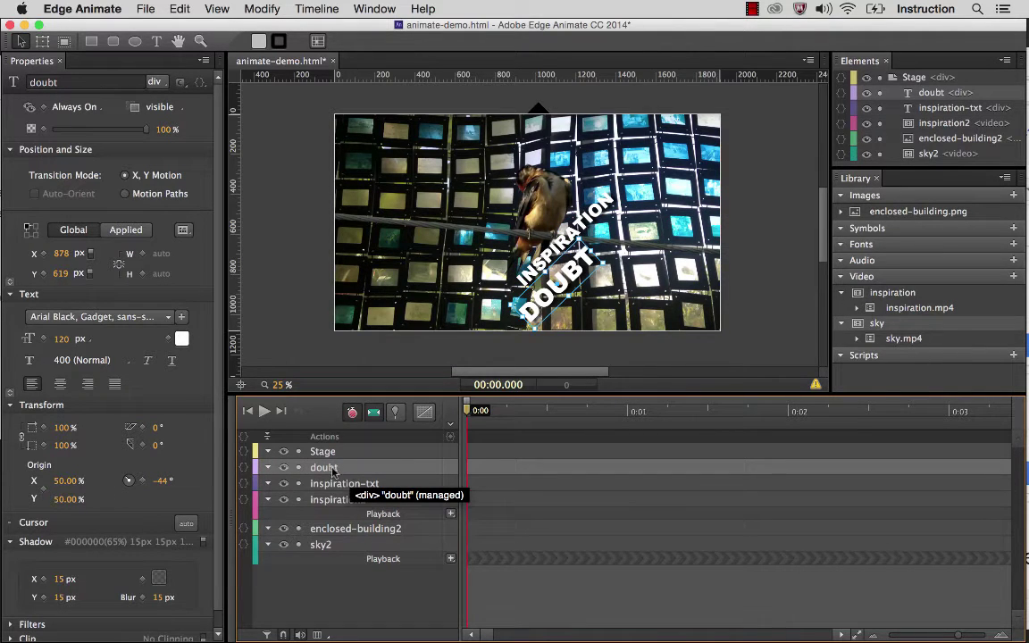
double_click(337, 469)
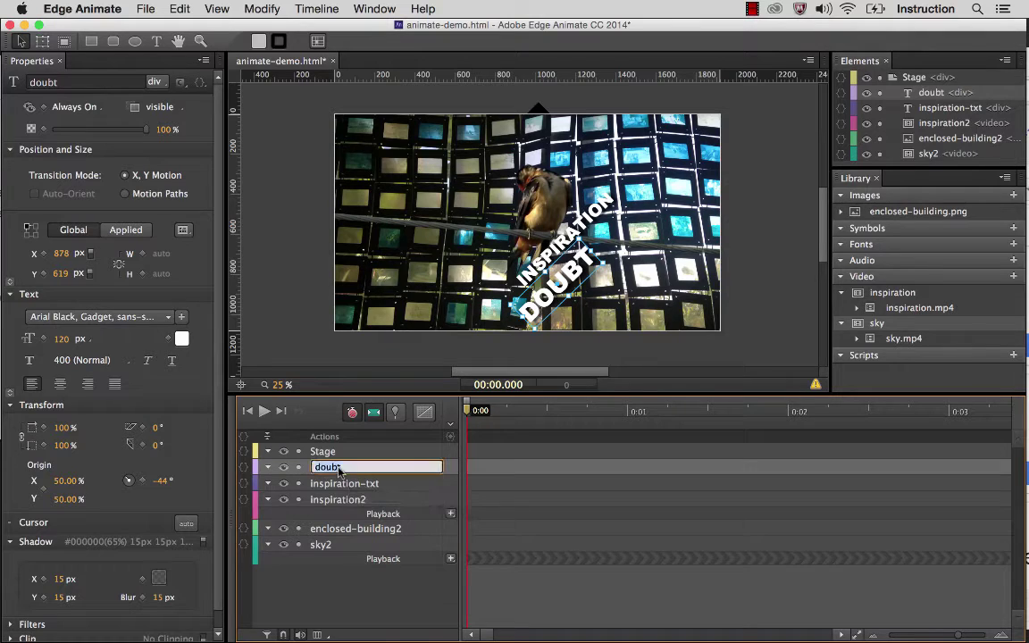
key("Right")
type("-txt")
key("Return")
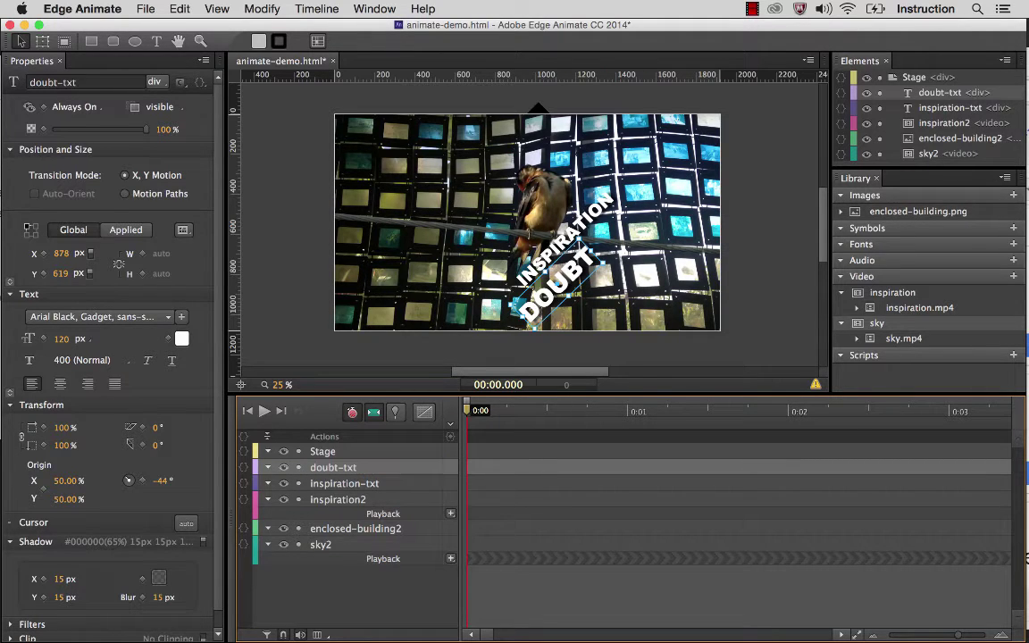
Step: Rename the inspiration2 video element as inspiration-movie
left_click(358, 500)
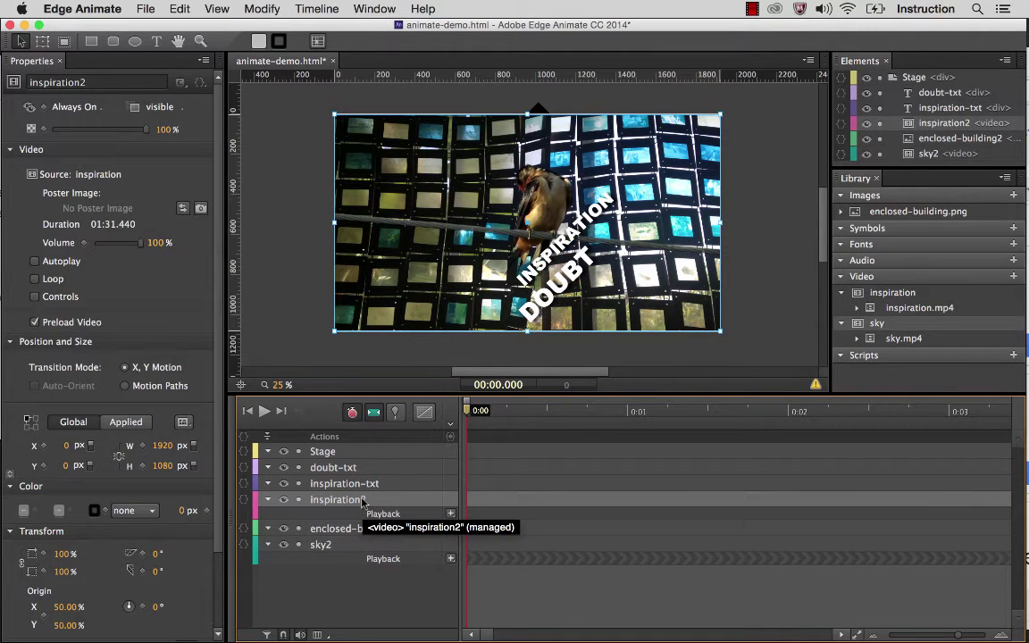
double_click(357, 500)
key("Right")
key("BackSpace")
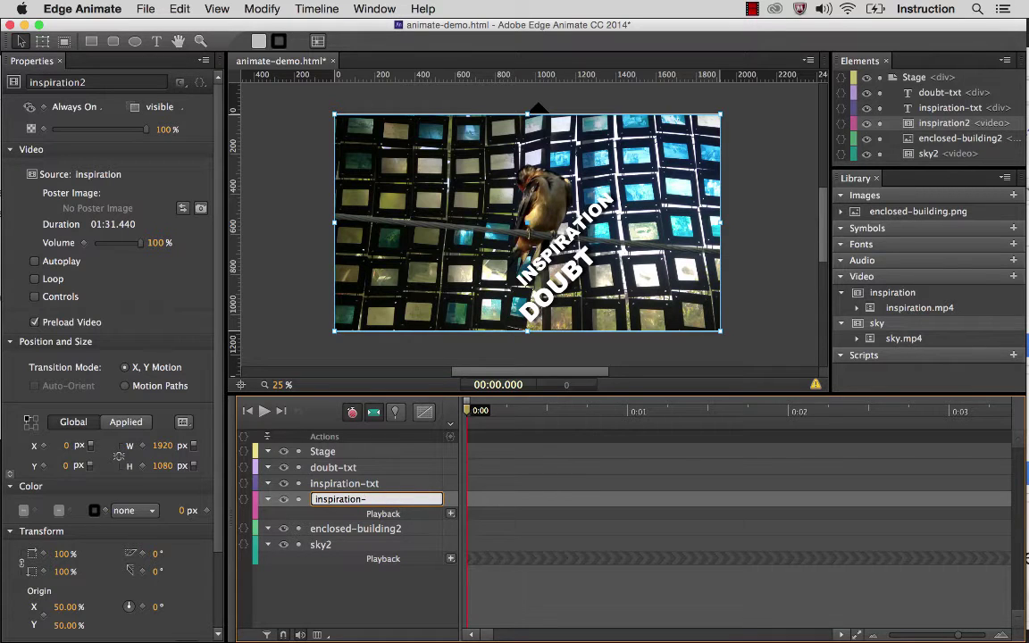
type("-movie")
key("Return")
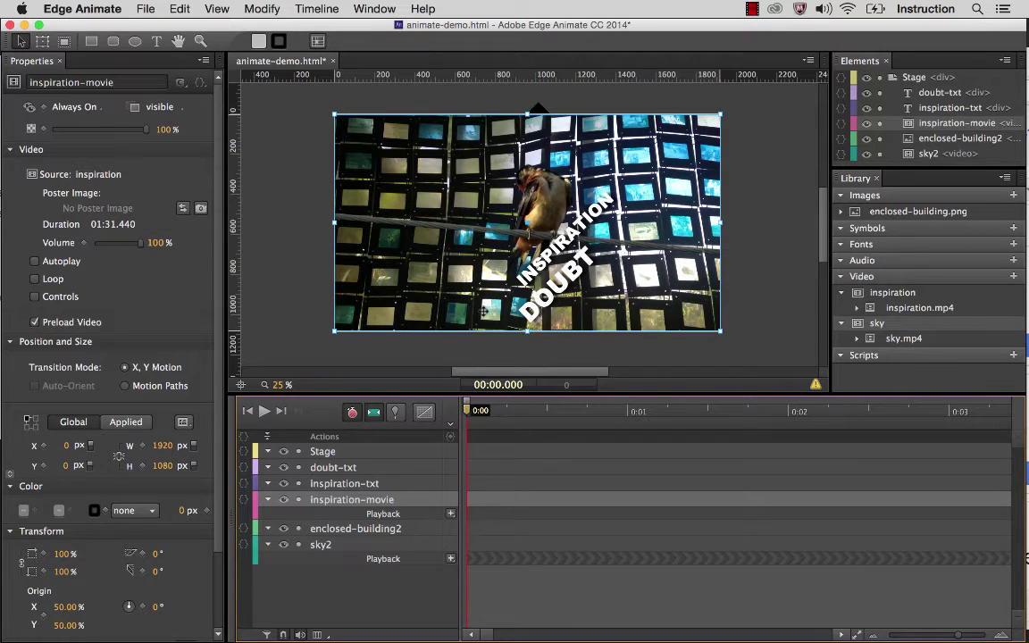
Step: Hide and reshow inspiration-movie to check what it covers, and capture a poster image from the video
left_click(284, 500)
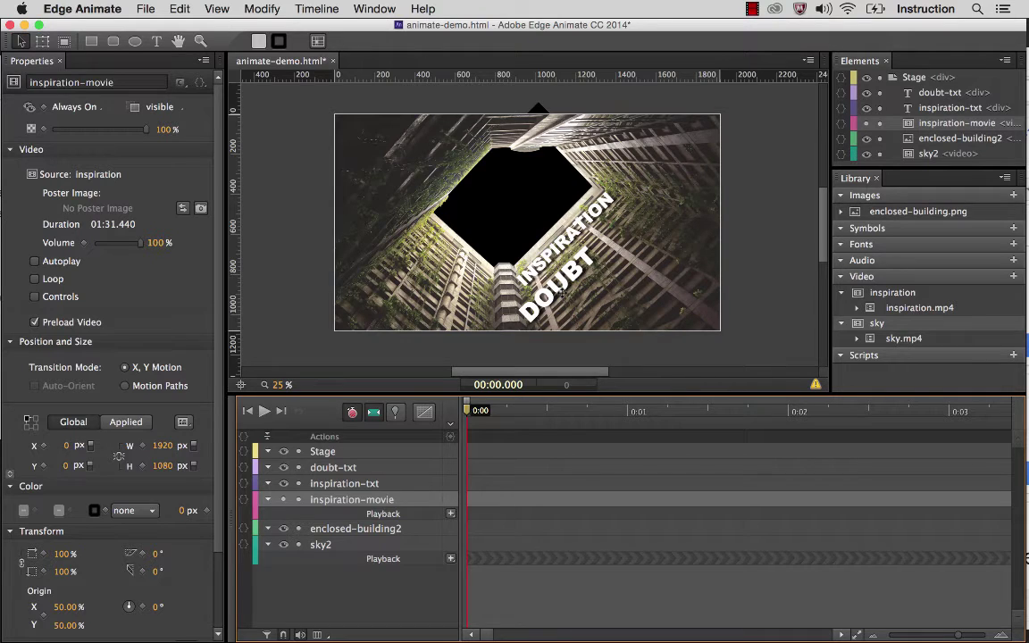
left_click(282, 501)
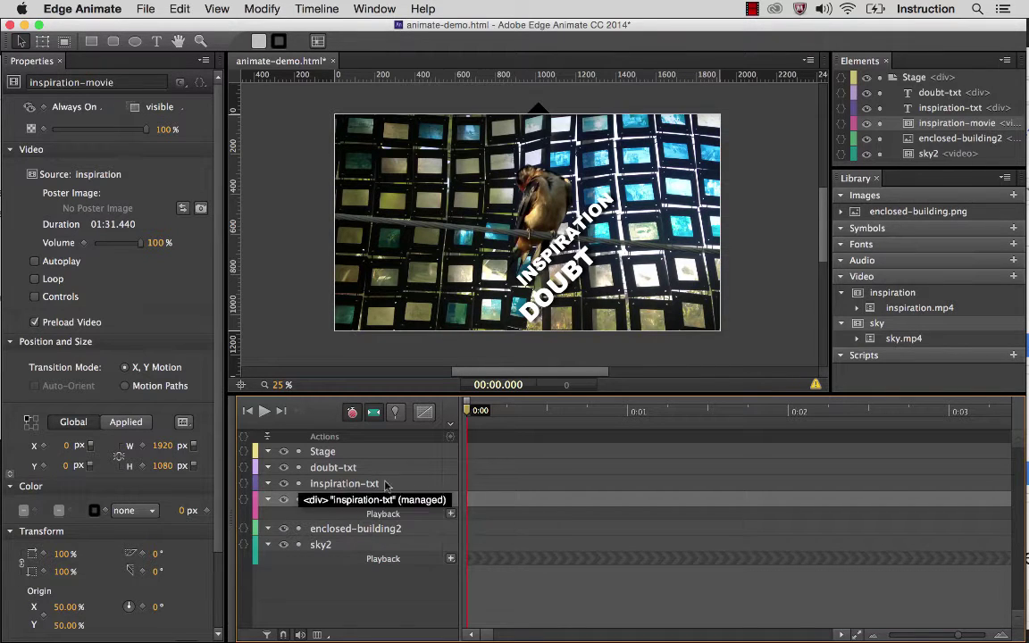
left_click(440, 263)
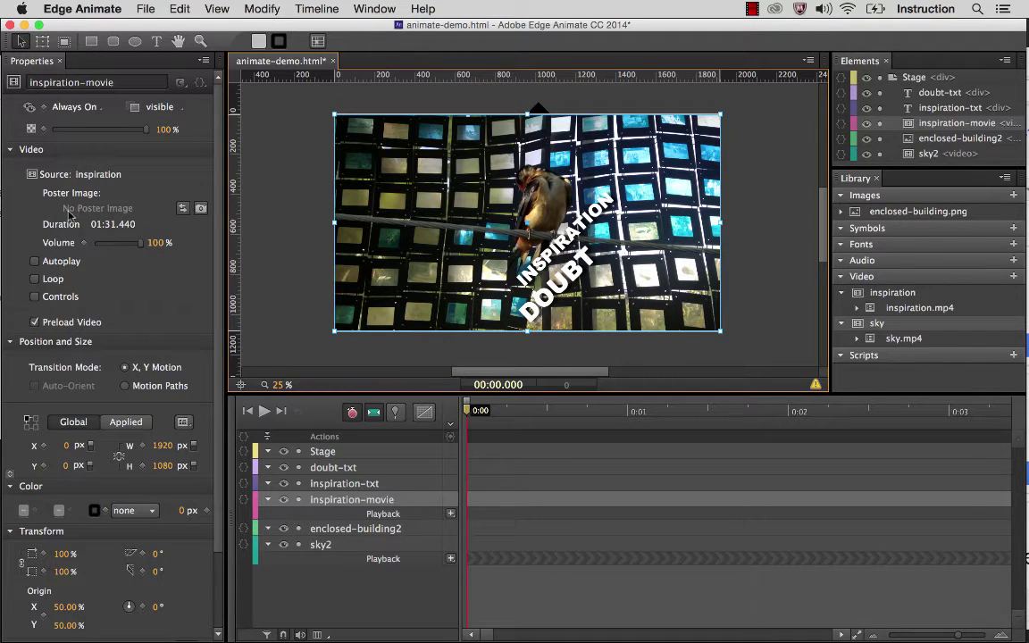
left_click(201, 210)
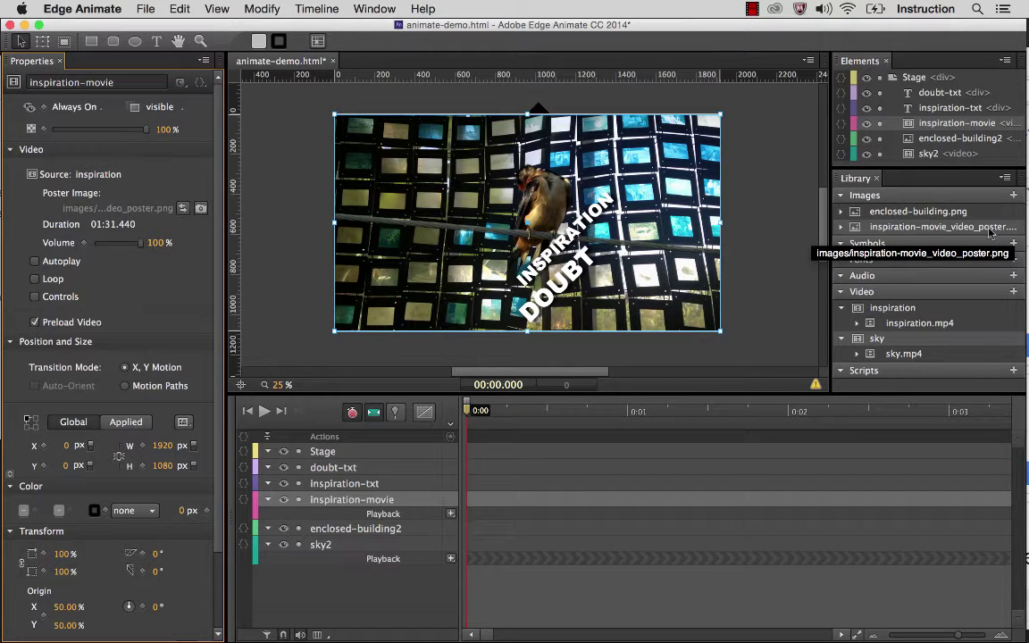
Step: Switch to Finder to check inspiration-movie_video_poster.png in the images folder, and return to Edge Animate
left_click(24, 71)
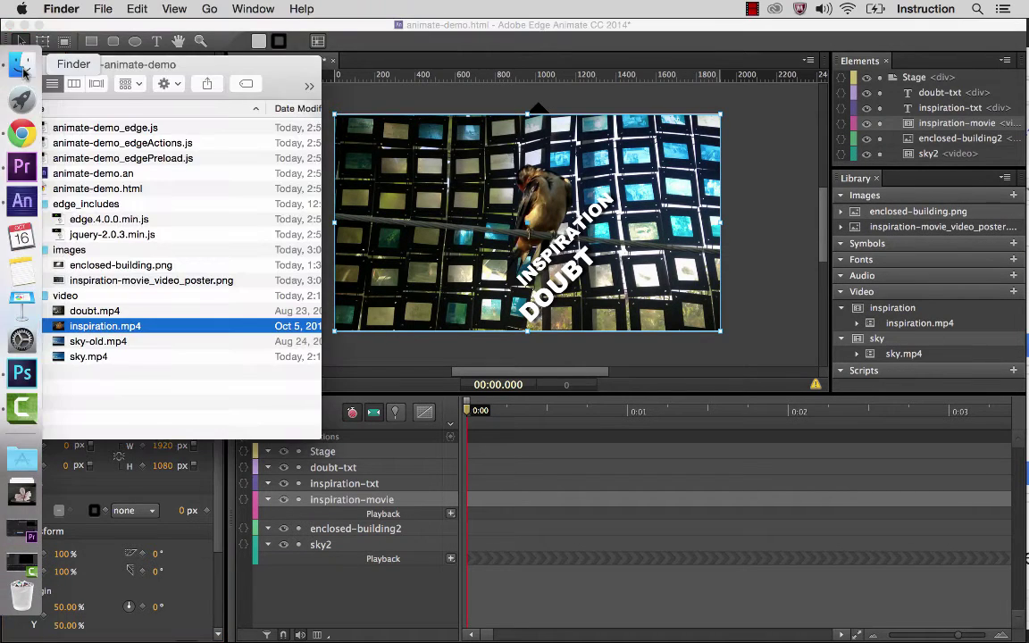
left_click(102, 282)
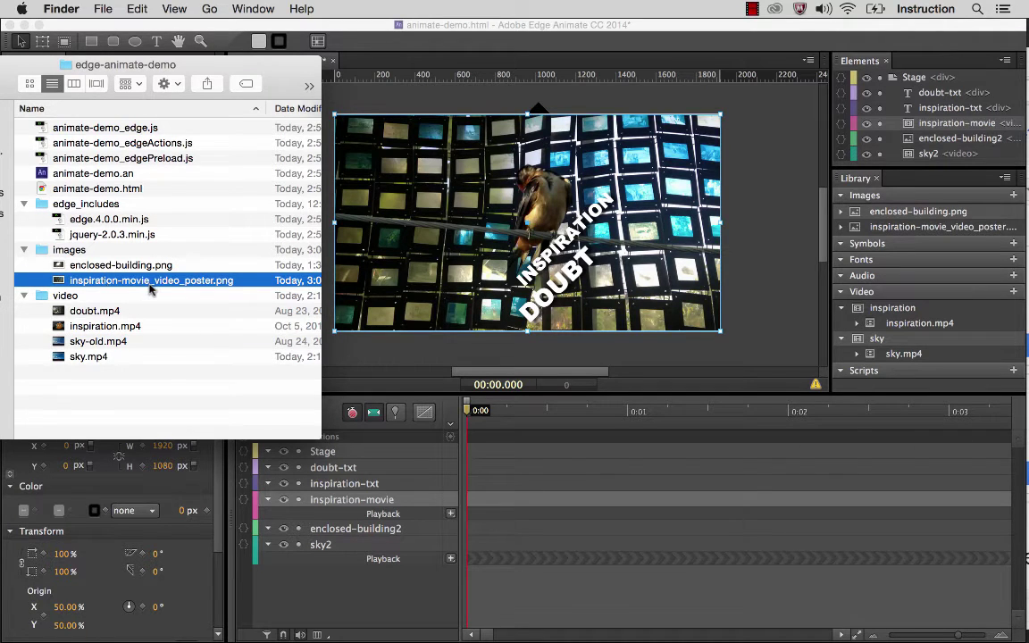
left_click(503, 31)
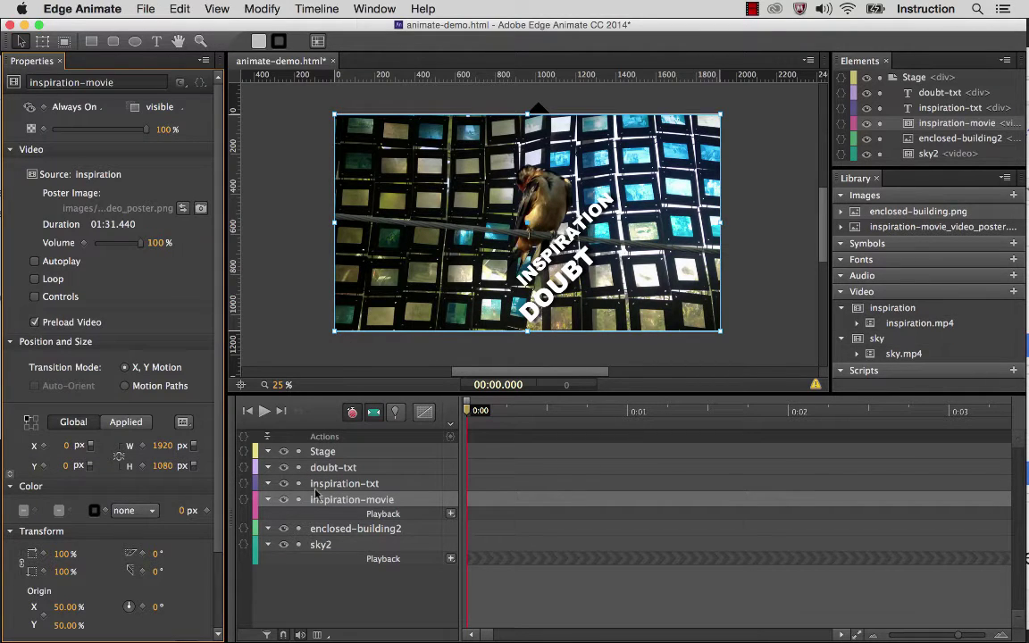
Step: Set the display of inspiration-movie to Off at 0:00 and select its Display keyframe
left_click(373, 496)
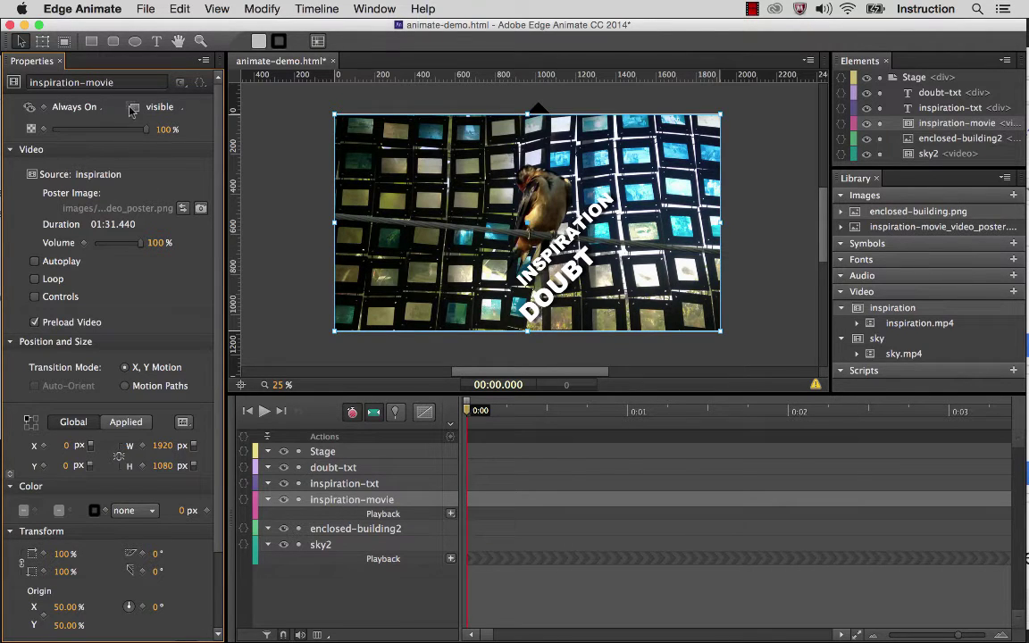
left_click(93, 109)
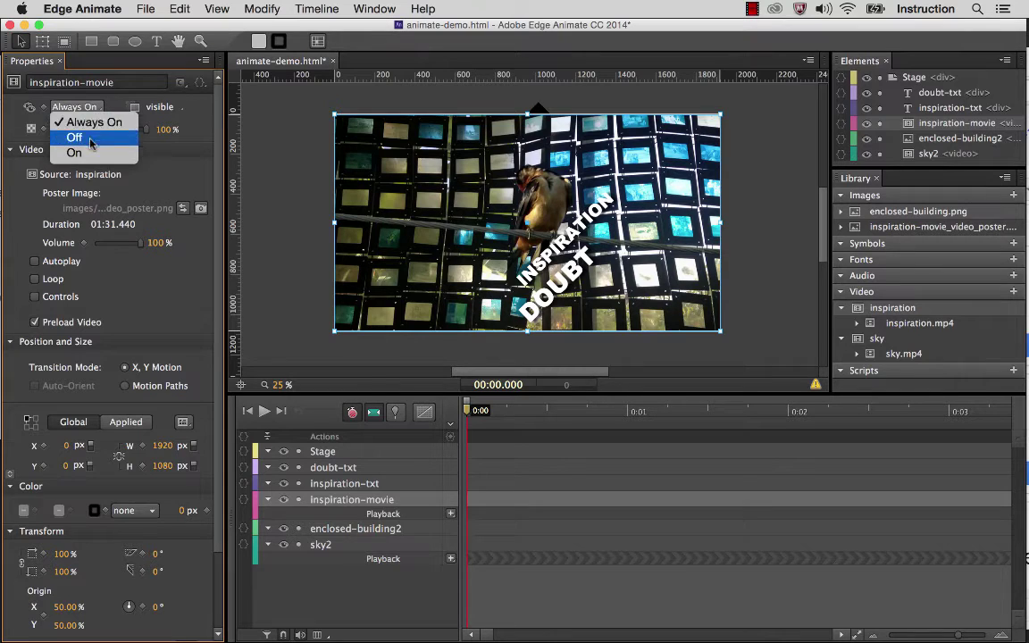
left_click(91, 140)
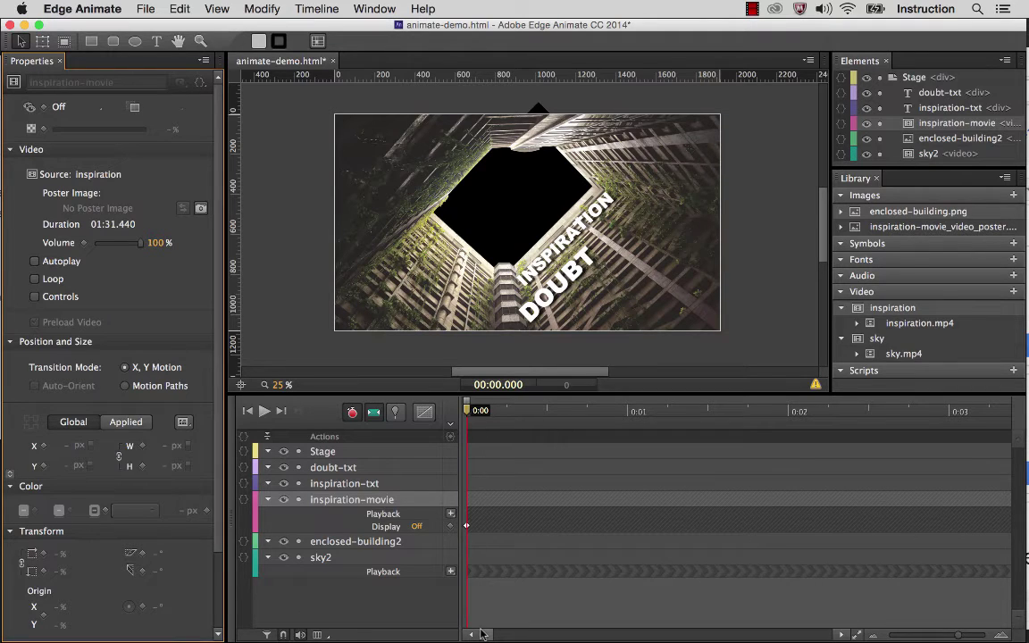
left_click(466, 526)
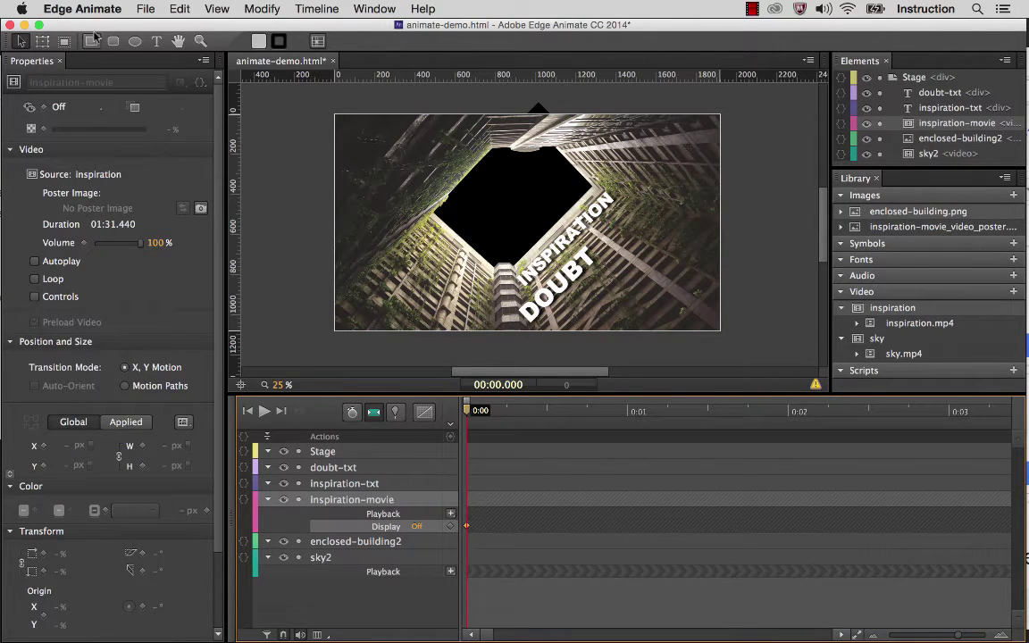
Step: Switch to Finder and add doubt.mp4 from the video folder to the stage at X 0, Y 0
left_click(13, 69)
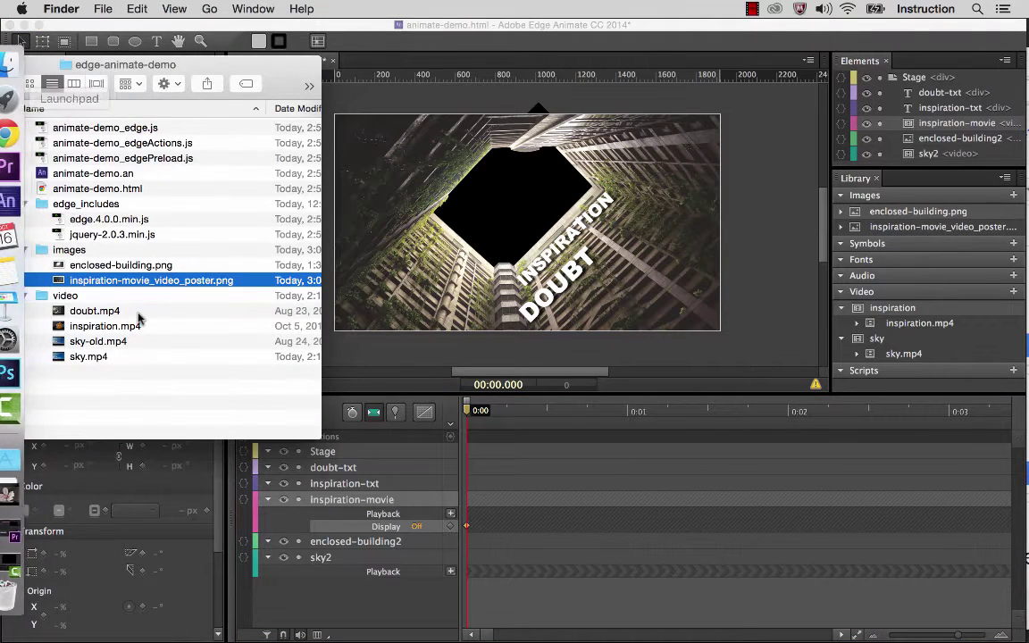
left_click(81, 310)
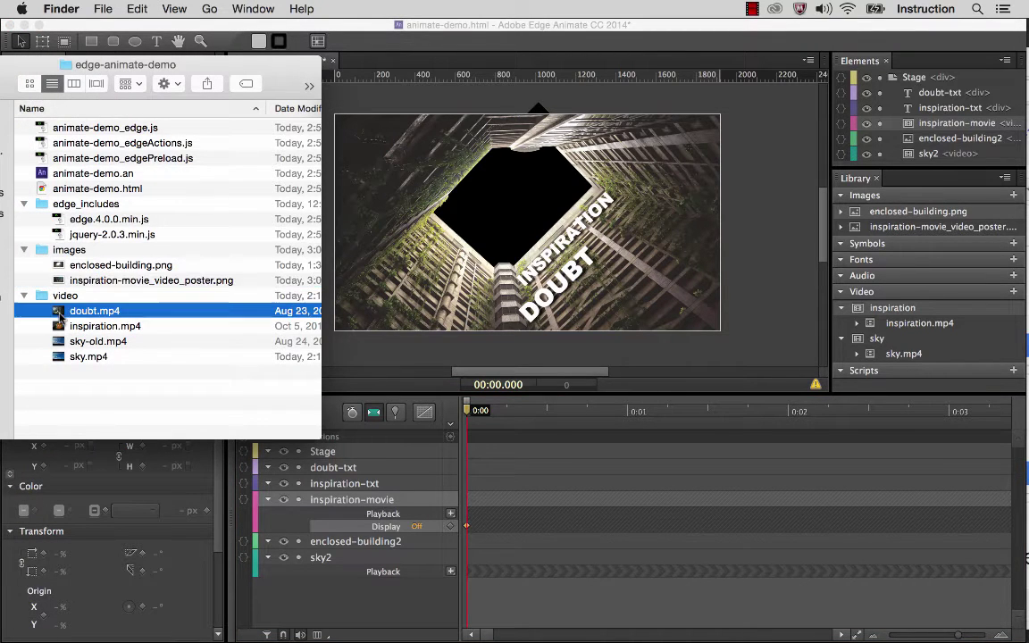
left_click_drag(80, 310, 336, 114)
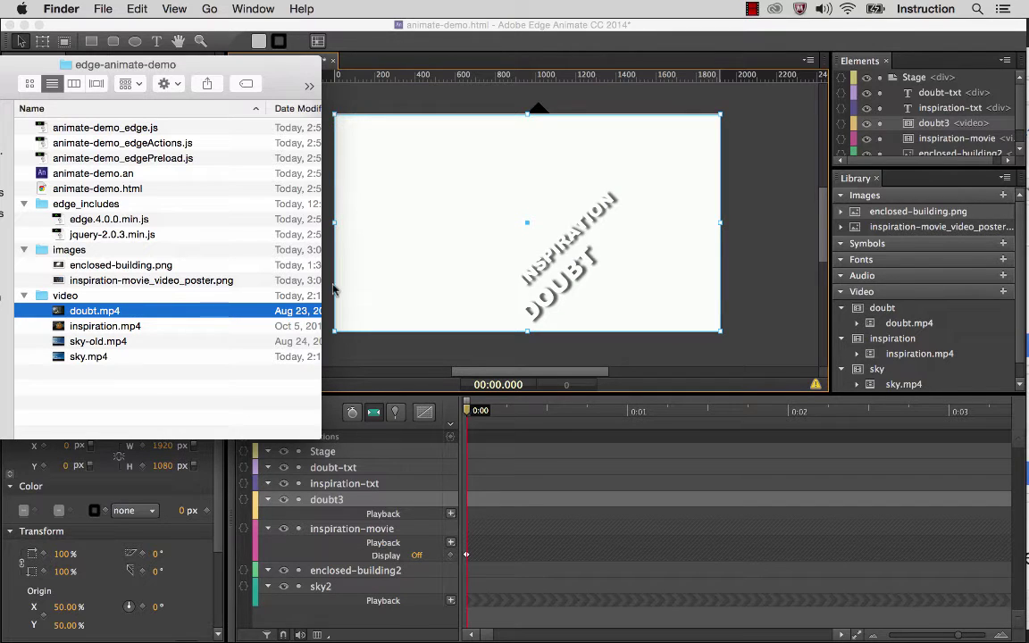
Step: Rename the newly placed doubt video element as doubt-movie
left_click(342, 505)
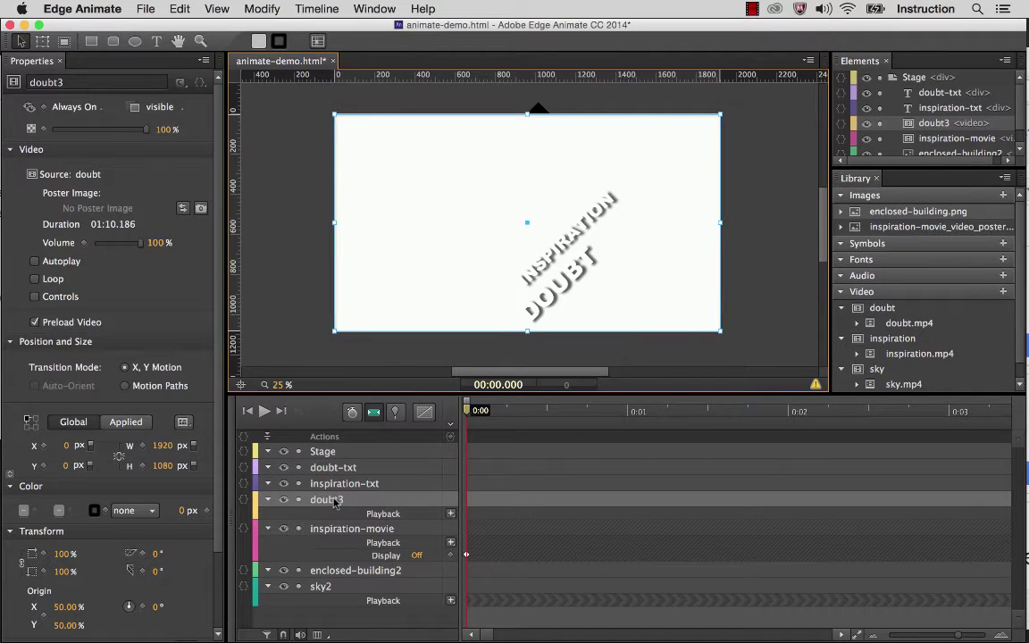
double_click(330, 499)
type("doubt")
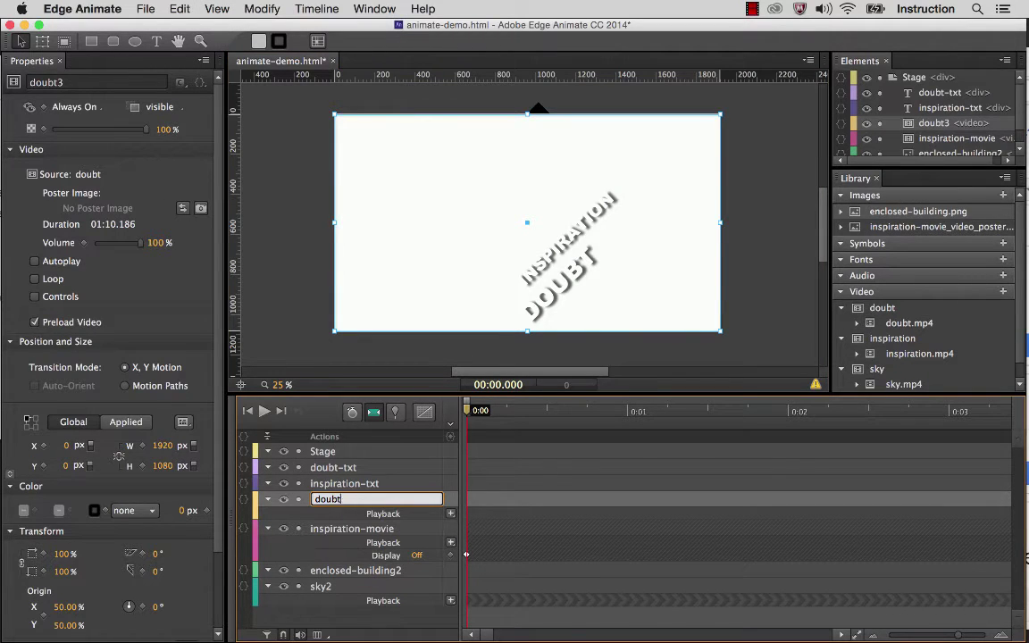
type("-movie")
key("Return")
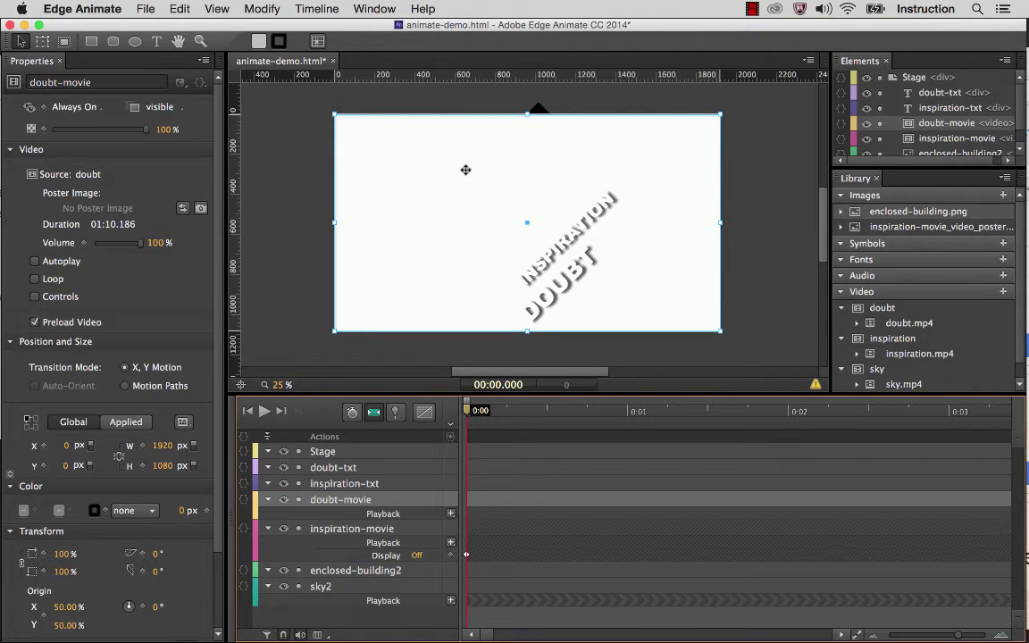
Step: Enable Autoplay for doubt-movie and play the timeline to preview the video
left_click(35, 262)
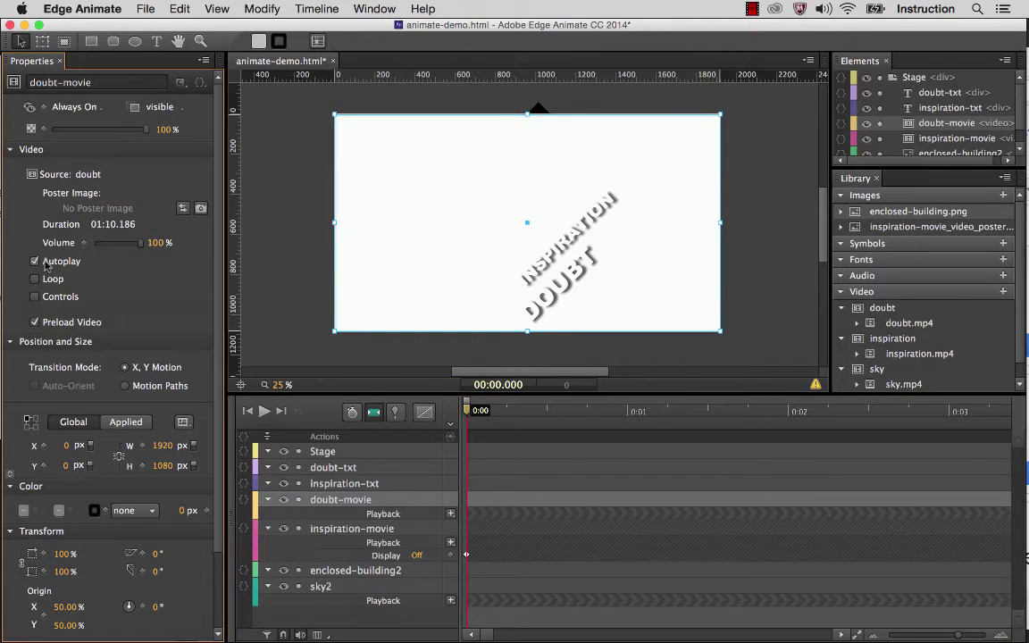
left_click(263, 412)
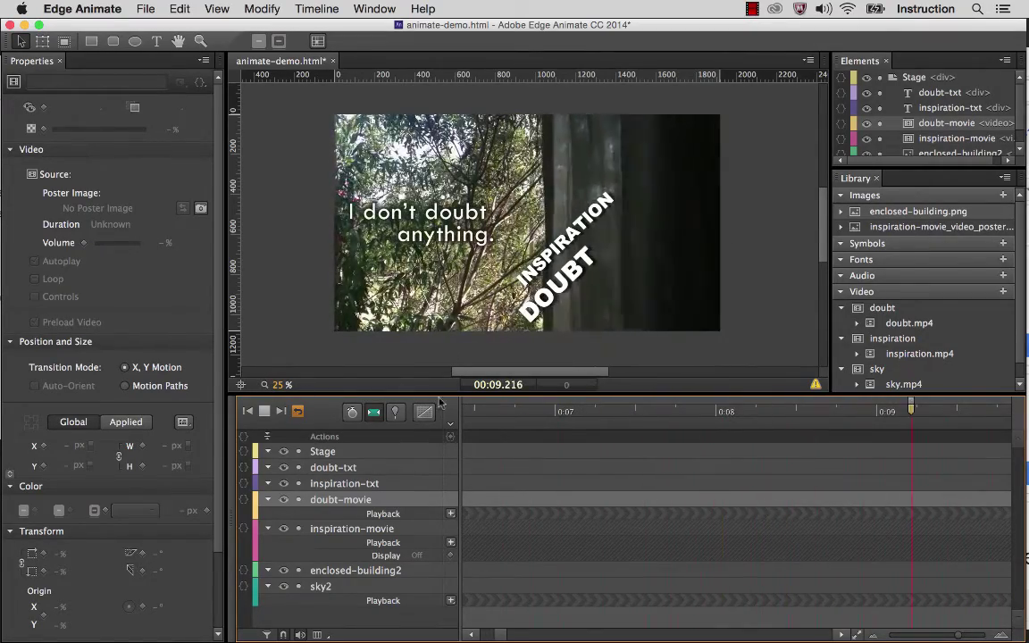
Step: Stop the timeline preview and hide the inspiration-txt and doubt-txt elements
left_click(264, 412)
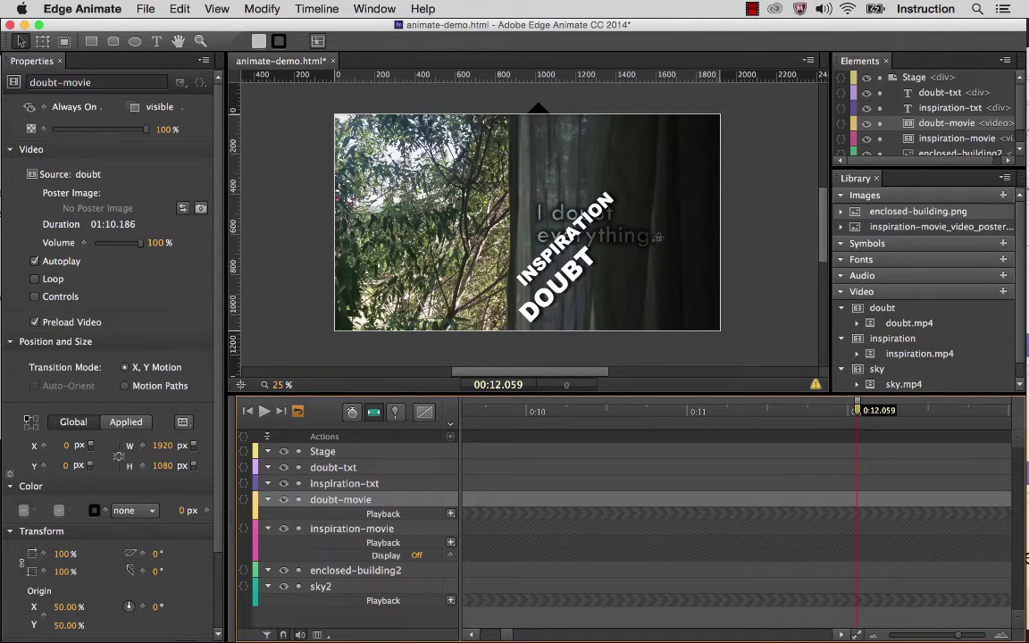
left_click(283, 484)
left_click(283, 467)
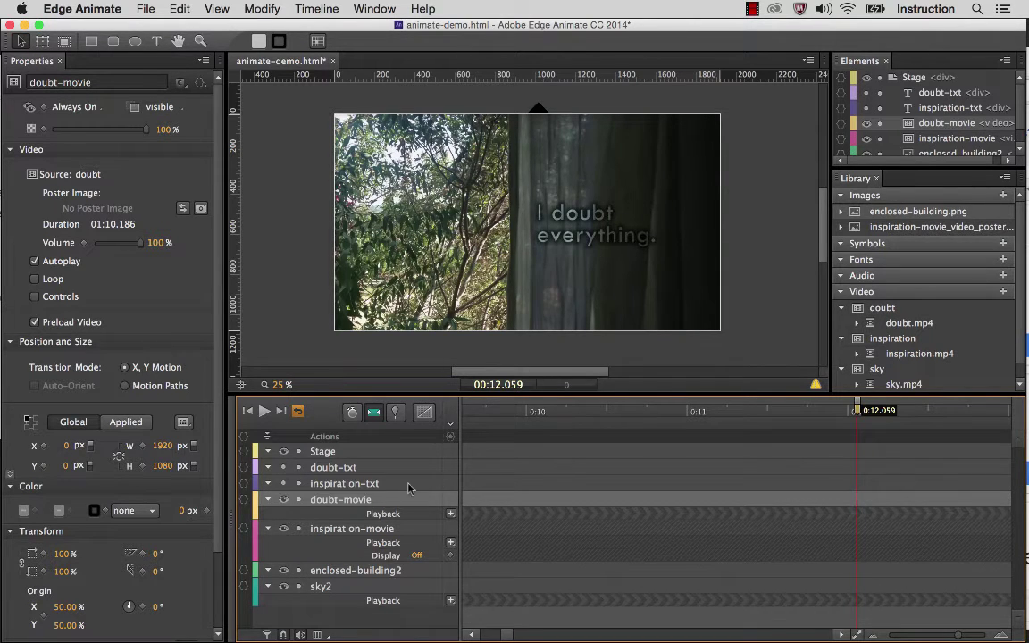
Step: Capture the doubt-movie frame at 0:10.925 as its poster image and turn off Autoplay
left_click_drag(857, 411, 676, 433)
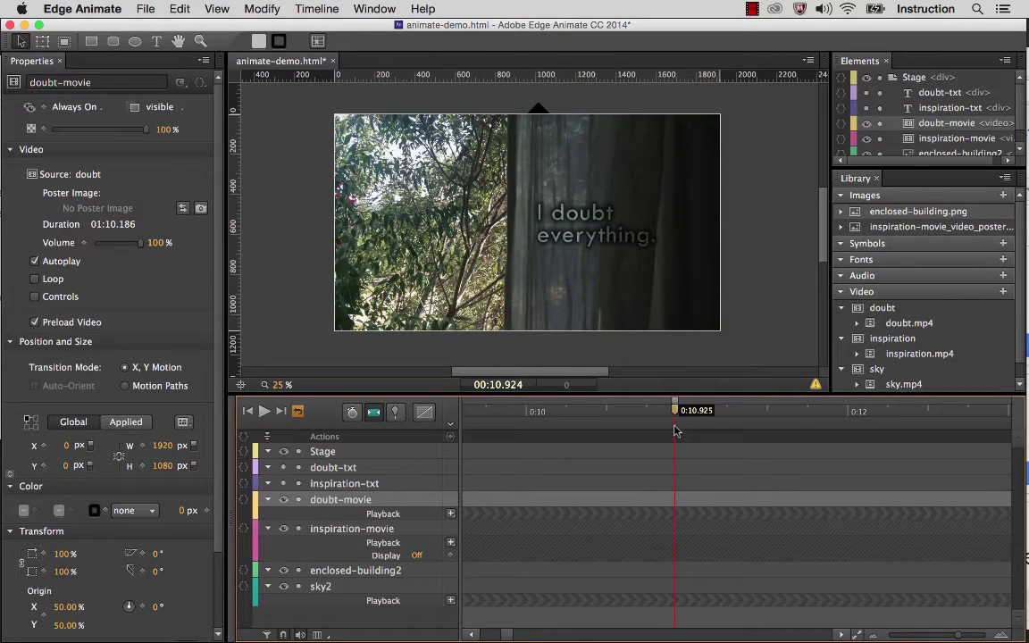
left_click(201, 209)
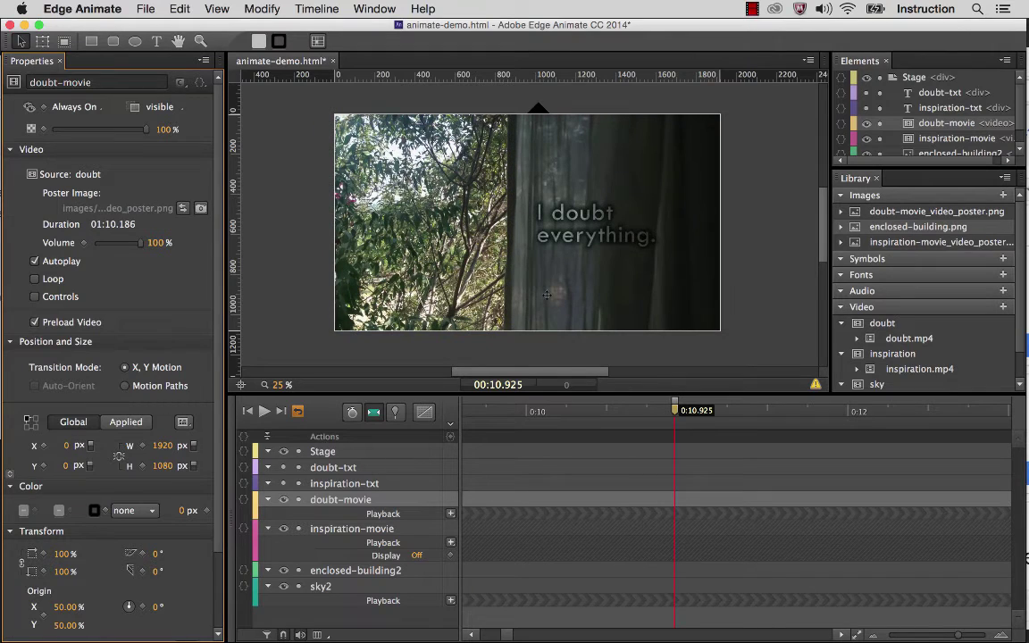
left_click(34, 261)
Step: Set the display of doubt-movie to Off at 0:00 and save the composition
left_click_drag(676, 416, 313, 438)
left_click_drag(489, 636, 474, 636)
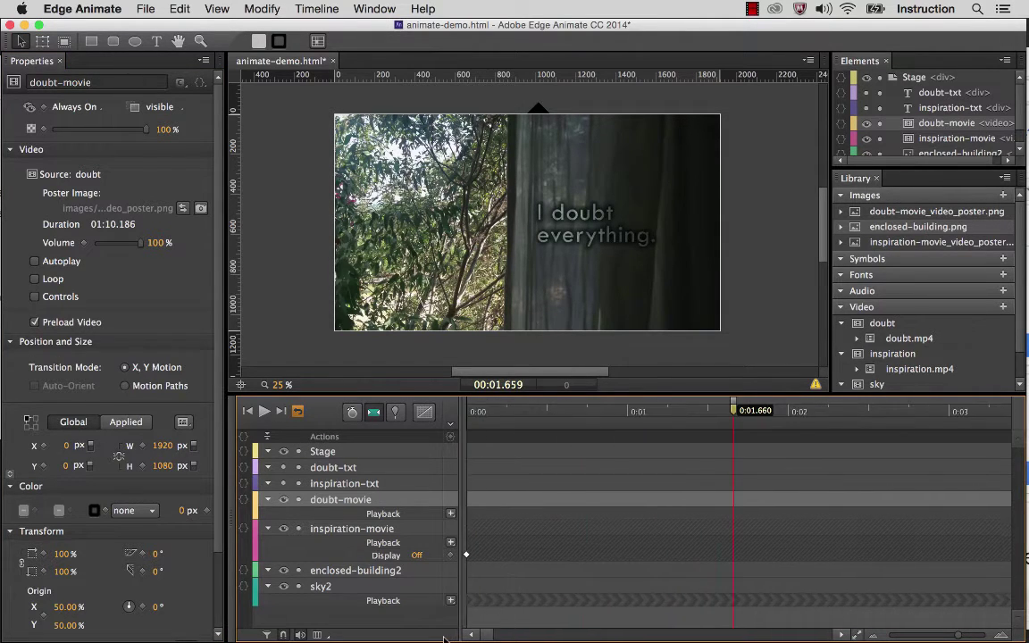
key("Home")
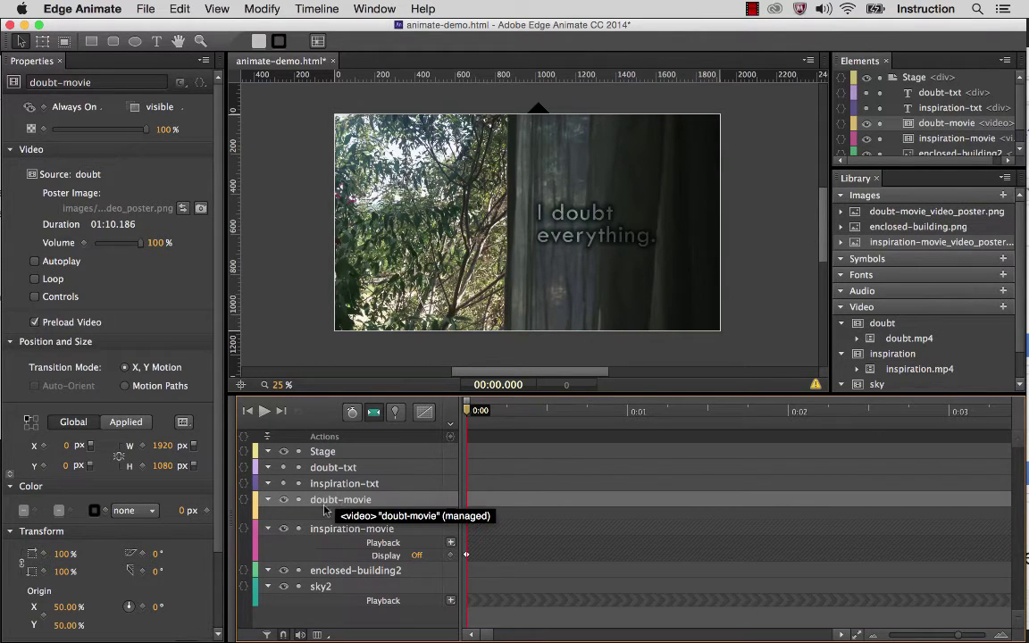
left_click(98, 107)
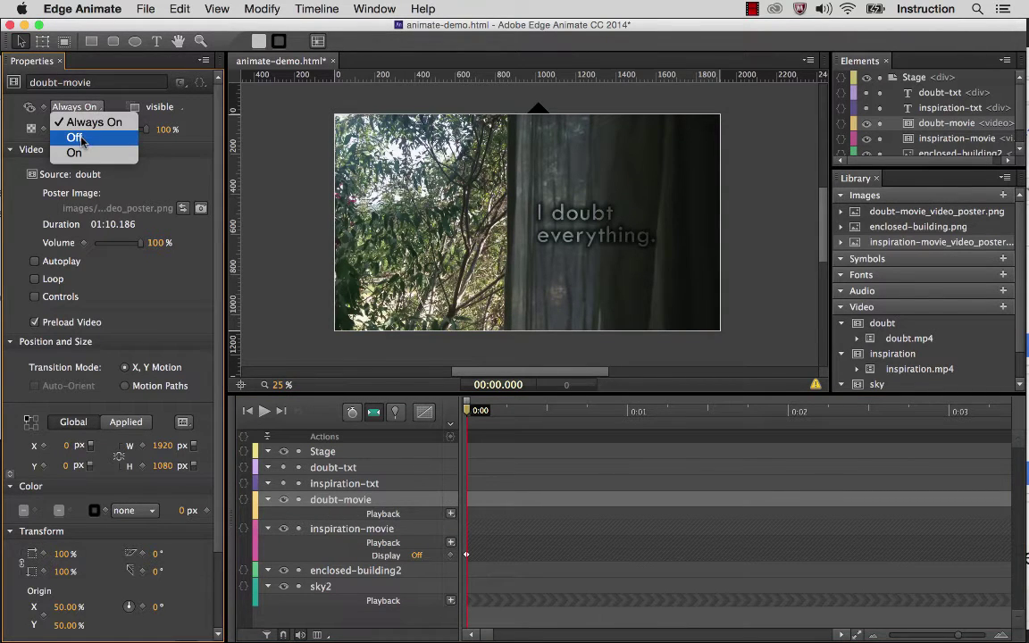
left_click(77, 139)
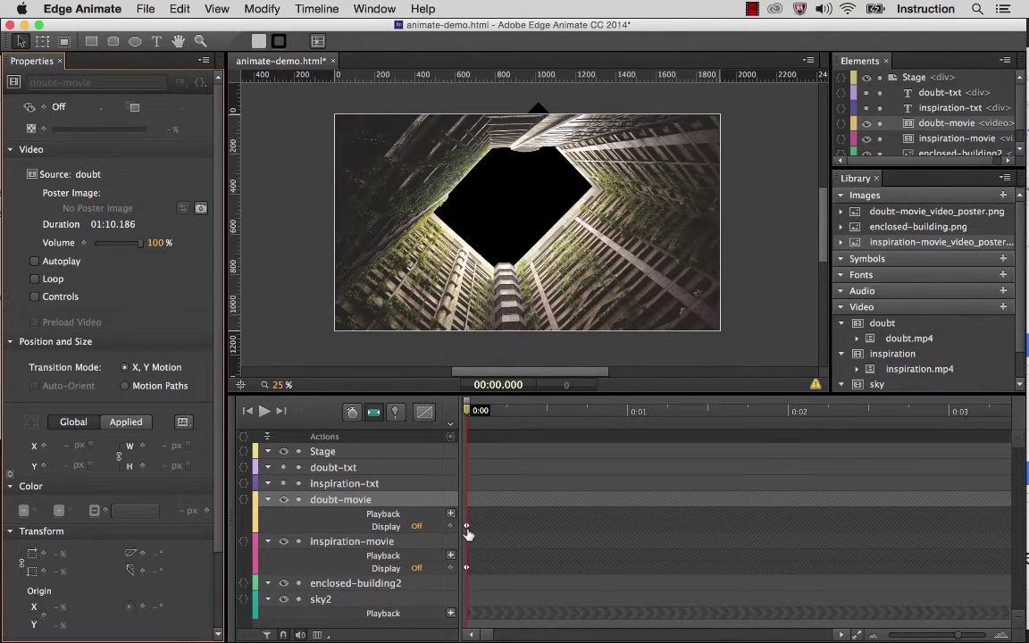
key("super+s")
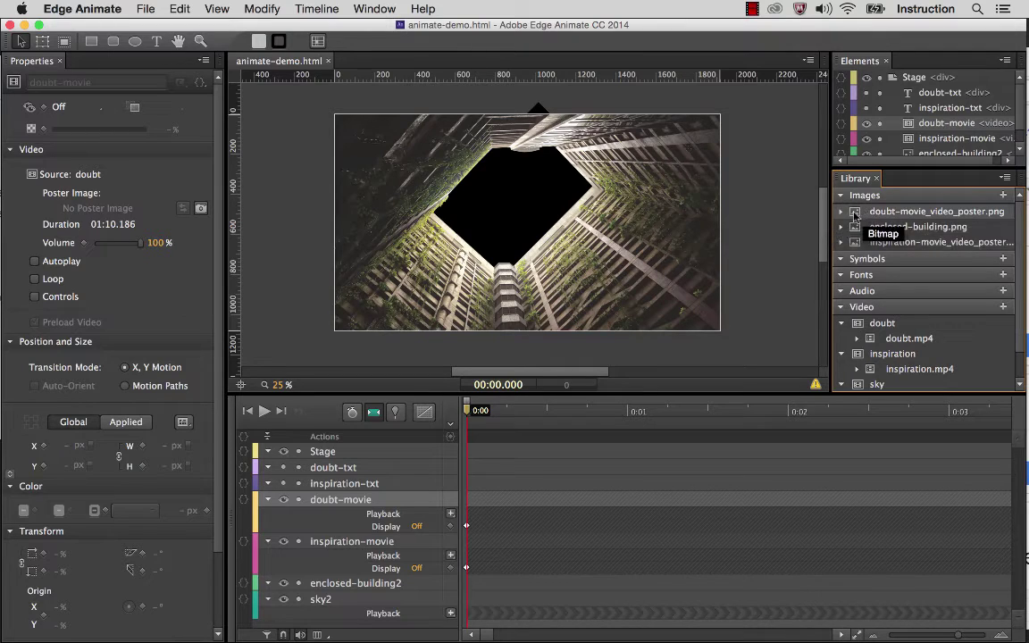
Step: Place doubt-movie_video_poster.png on the stage and reorder it between enclosed-building2 and sky2
left_click_drag(855, 215, 415, 159)
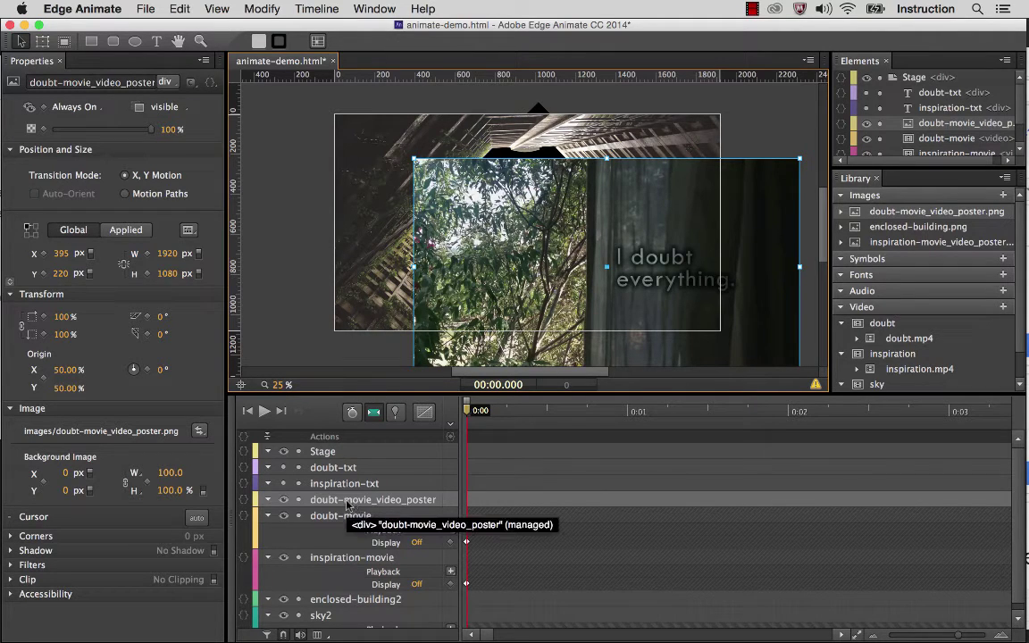
scroll(348, 505, "down", 1)
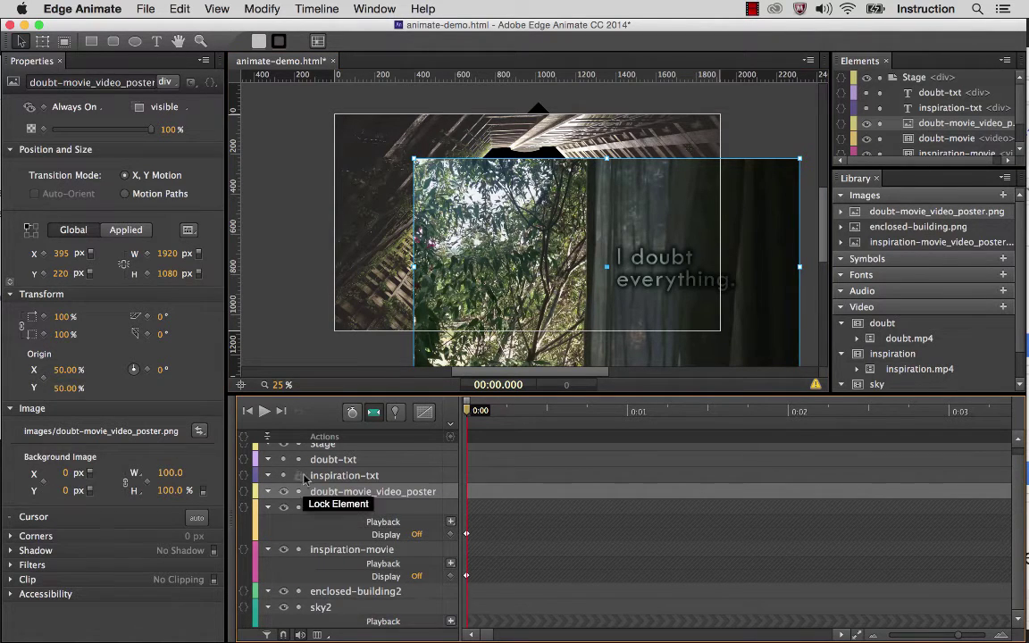
scroll(929, 109, "down", 2)
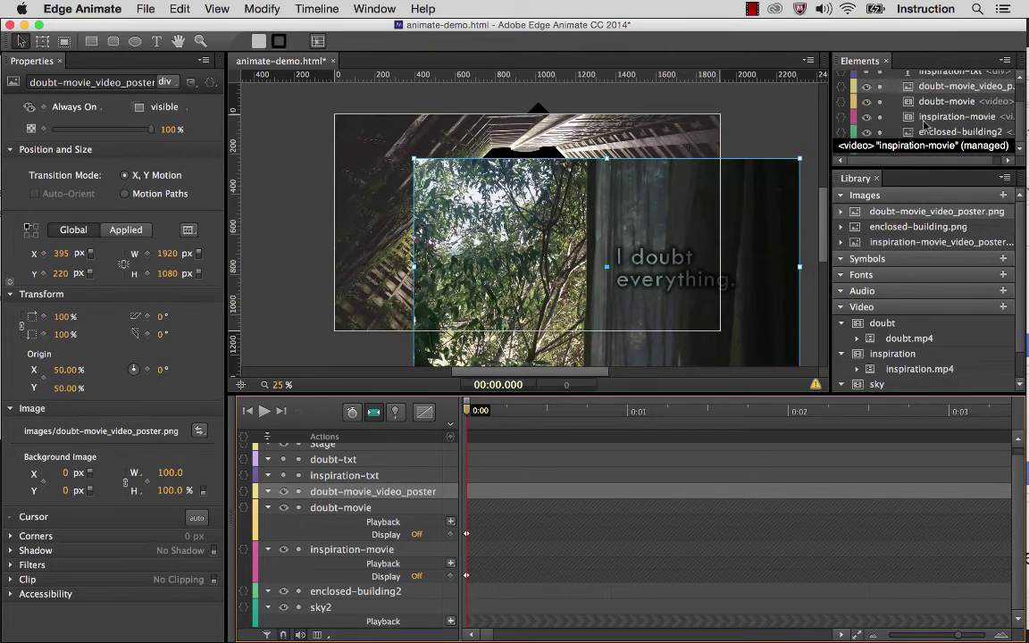
left_click_drag(945, 167, 946, 224)
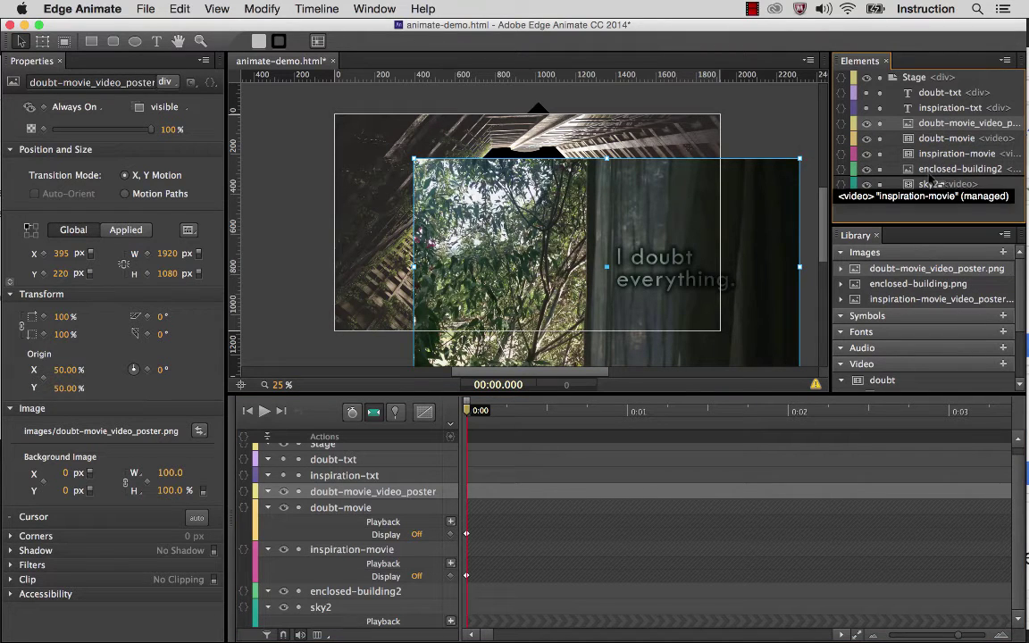
left_click_drag(930, 179, 930, 177)
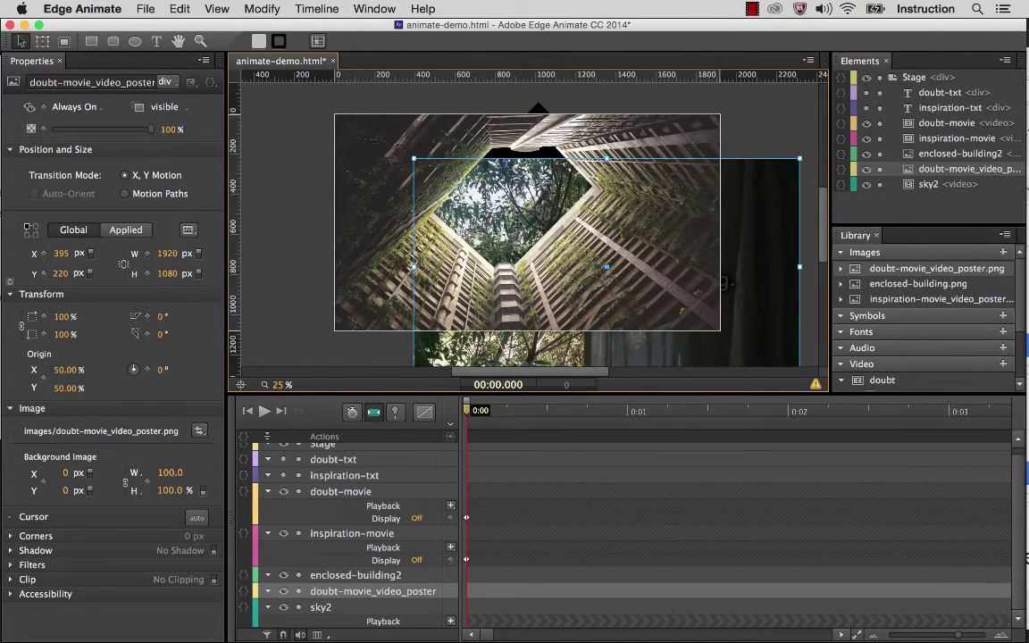
Step: Move the doubt poster behind the building's opening at about X 247, Y 24 and rotate it to -47°
left_click_drag(539, 261, 509, 221)
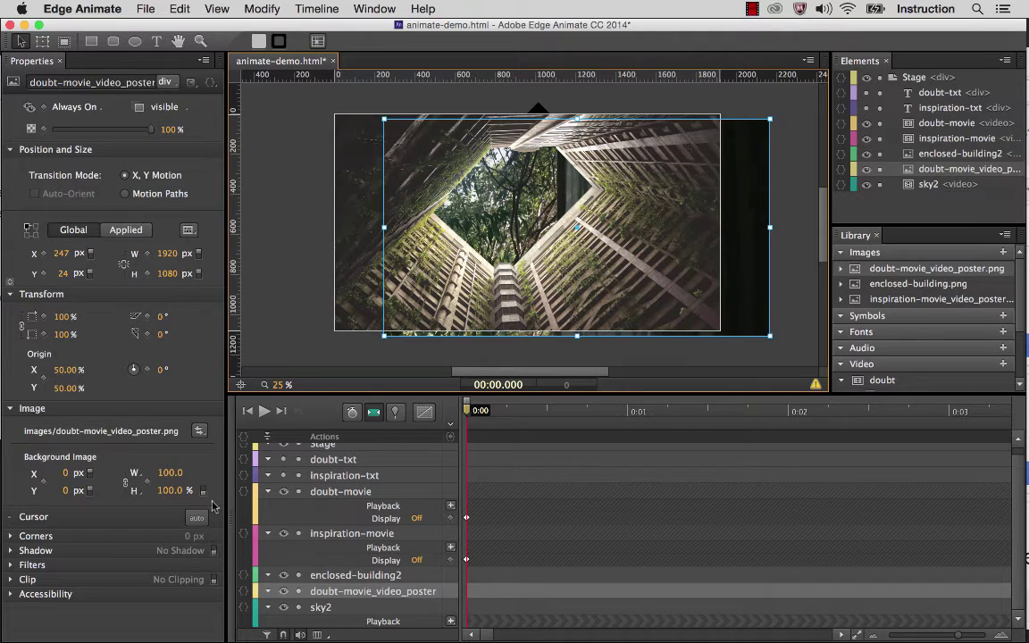
left_click(163, 370)
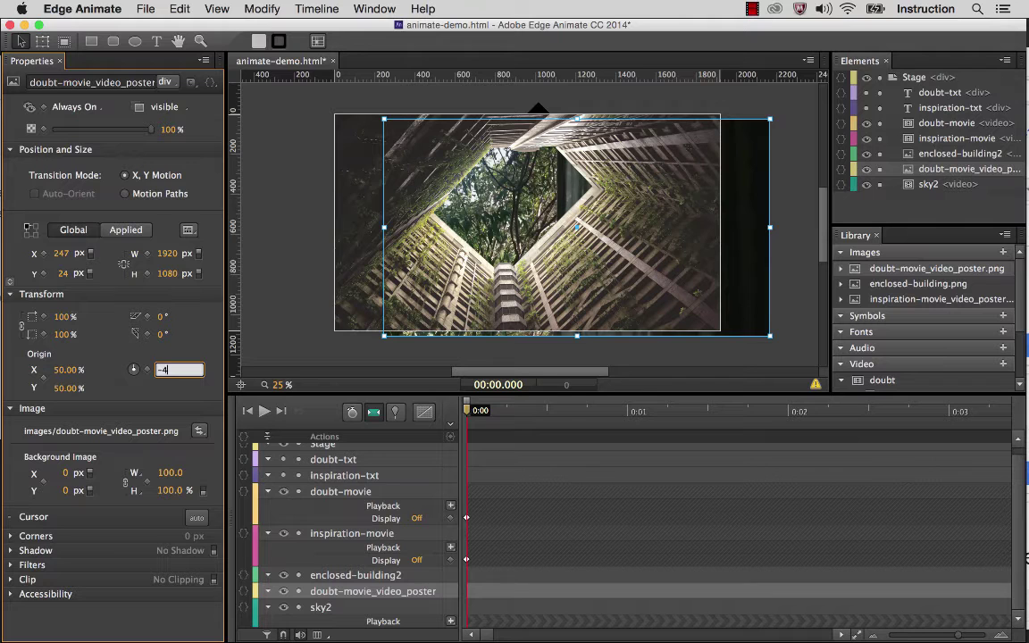
key("Return")
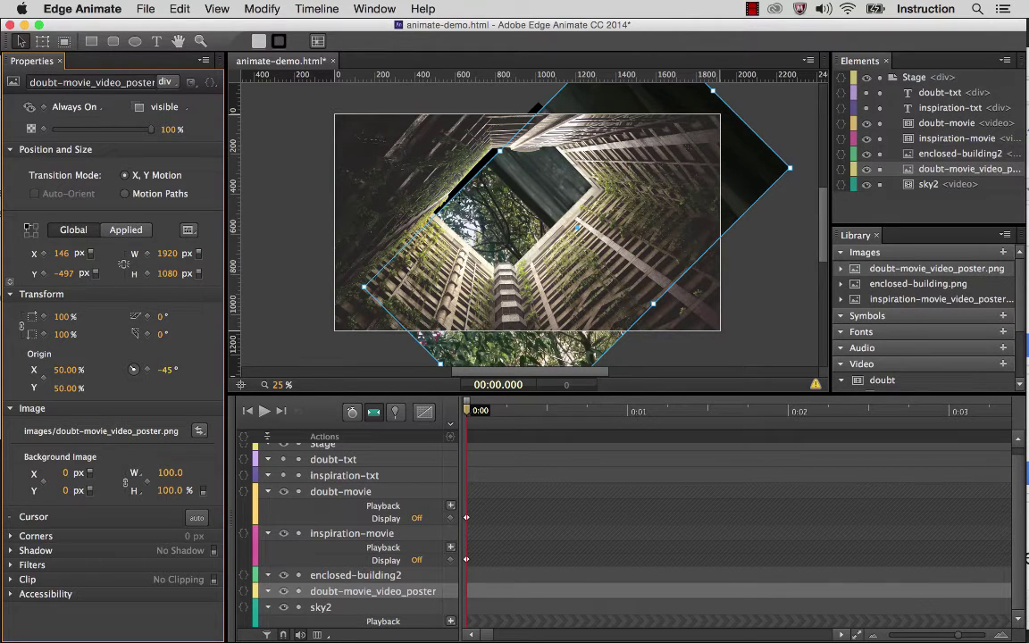
left_click(166, 370)
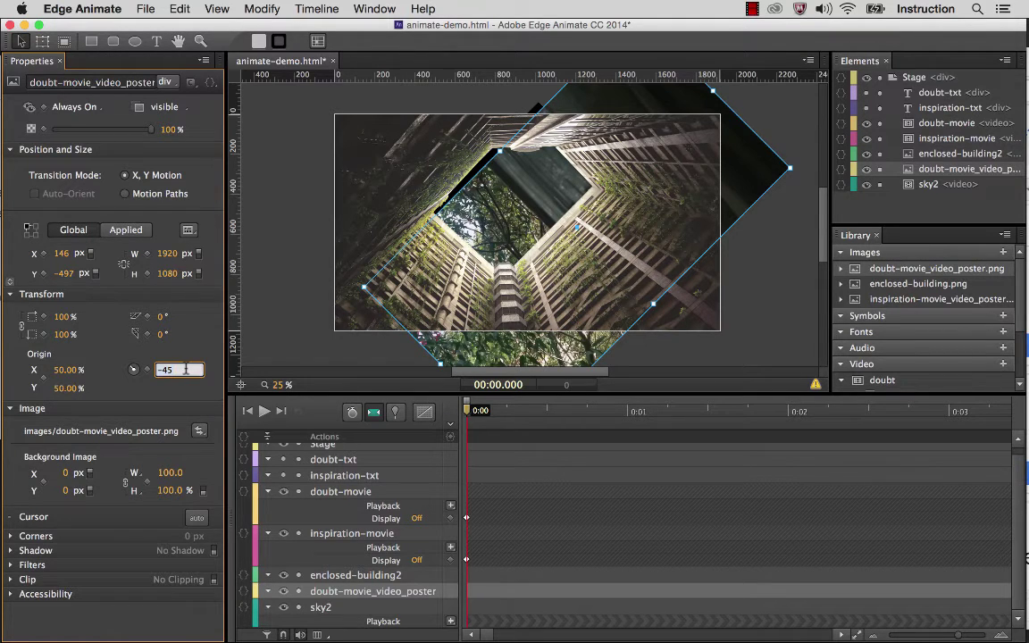
type("-42")
key("Return")
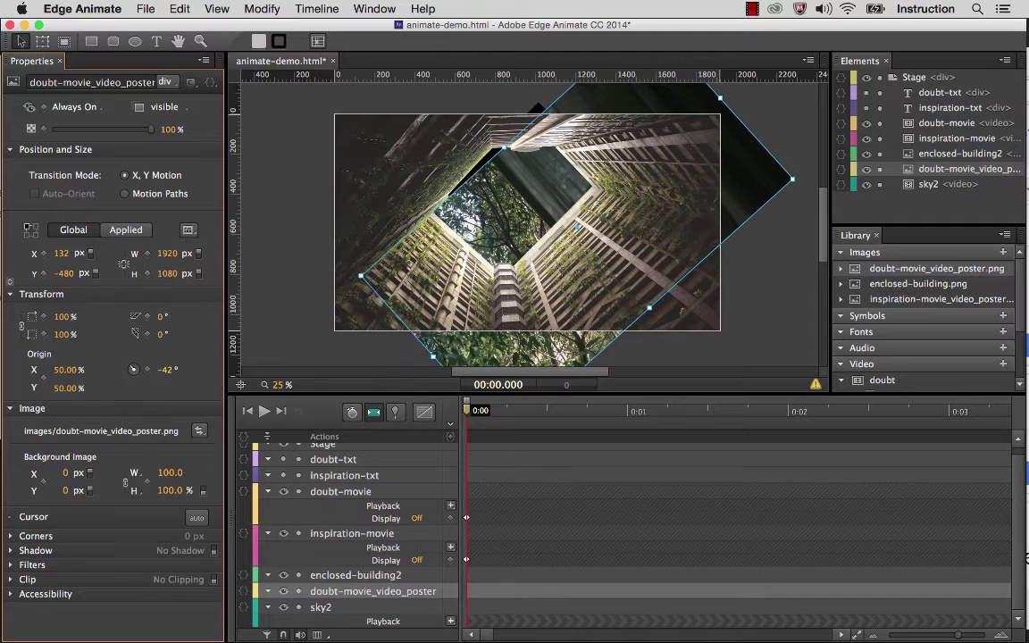
left_click(168, 370)
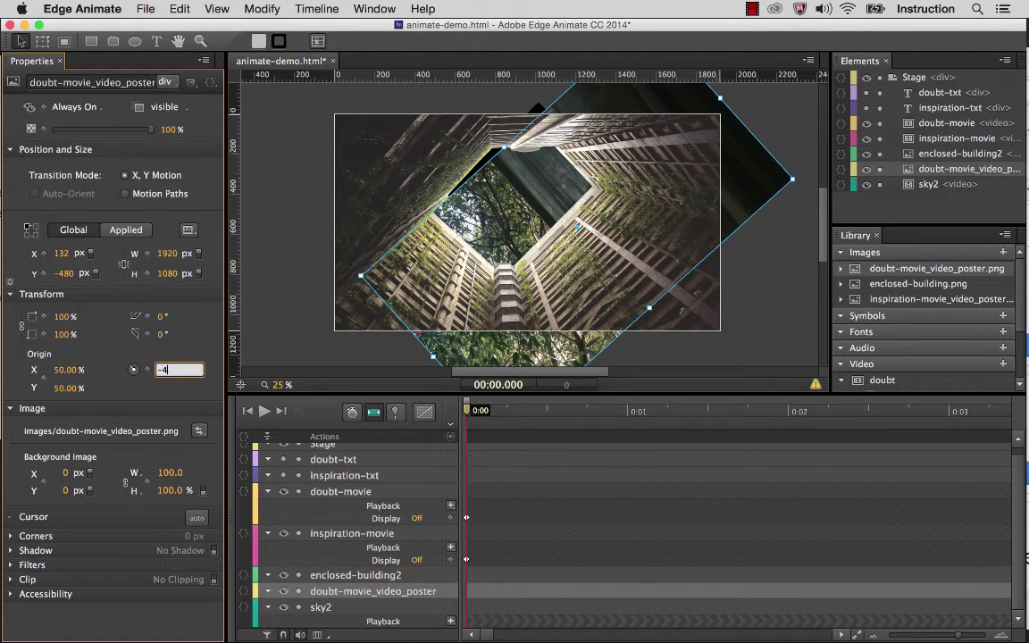
key("Return")
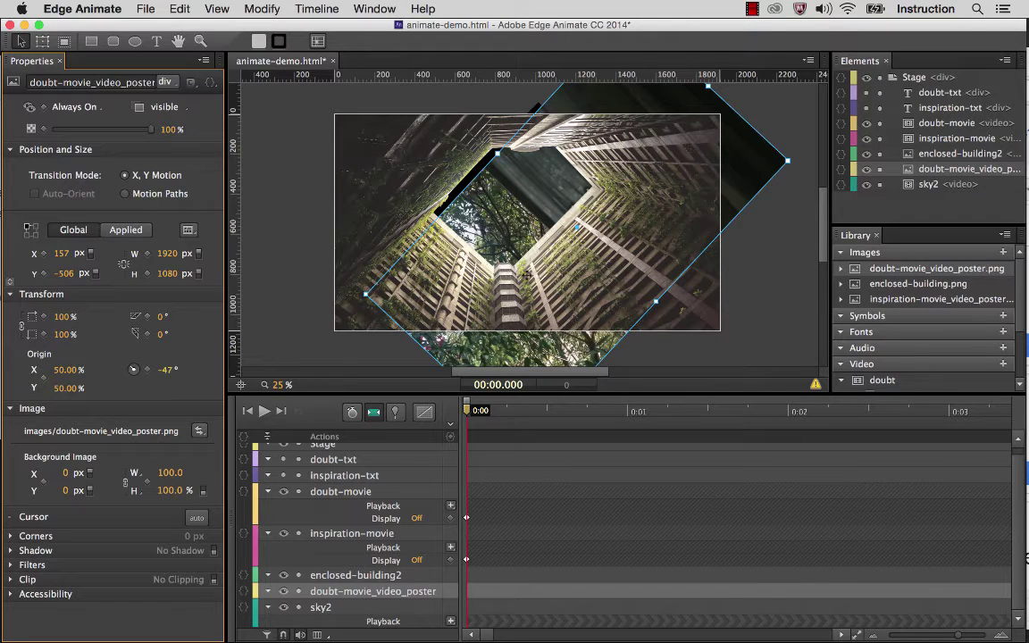
Step: Scale the doubt poster down to about 926 × 521 px and fit it behind the building's opening at about X 374, Y -92
left_click_drag(450, 232, 436, 214)
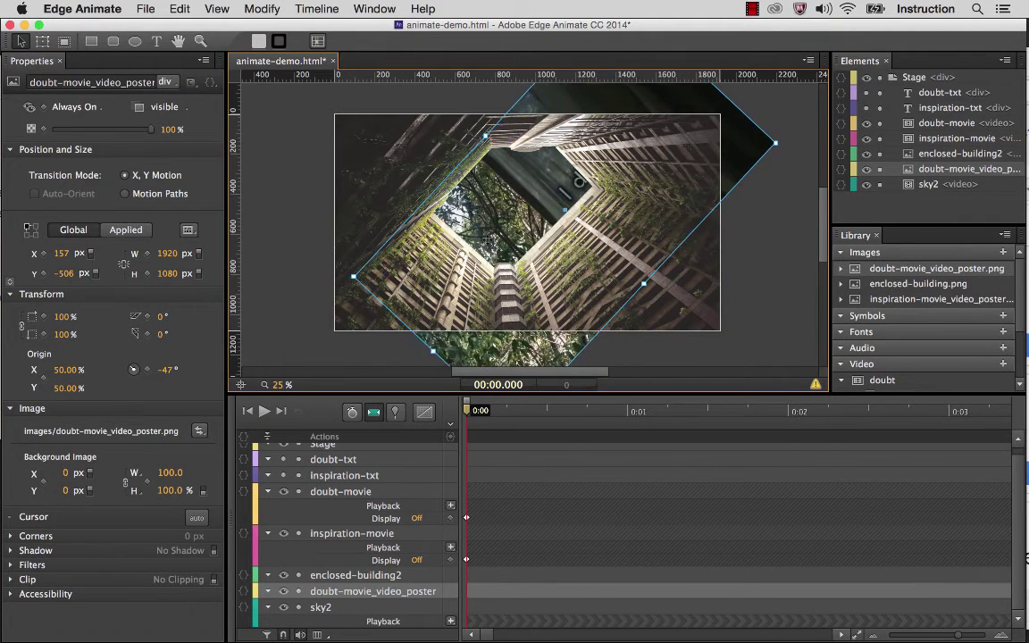
left_click_drag(400, 257, 439, 217)
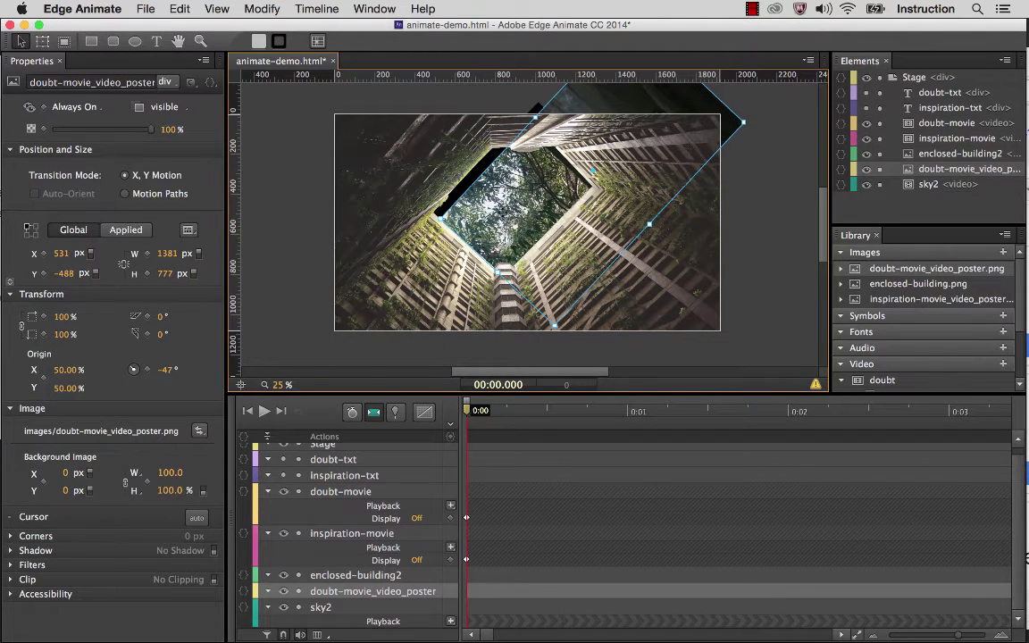
left_click_drag(526, 200, 406, 217)
left_click(402, 217)
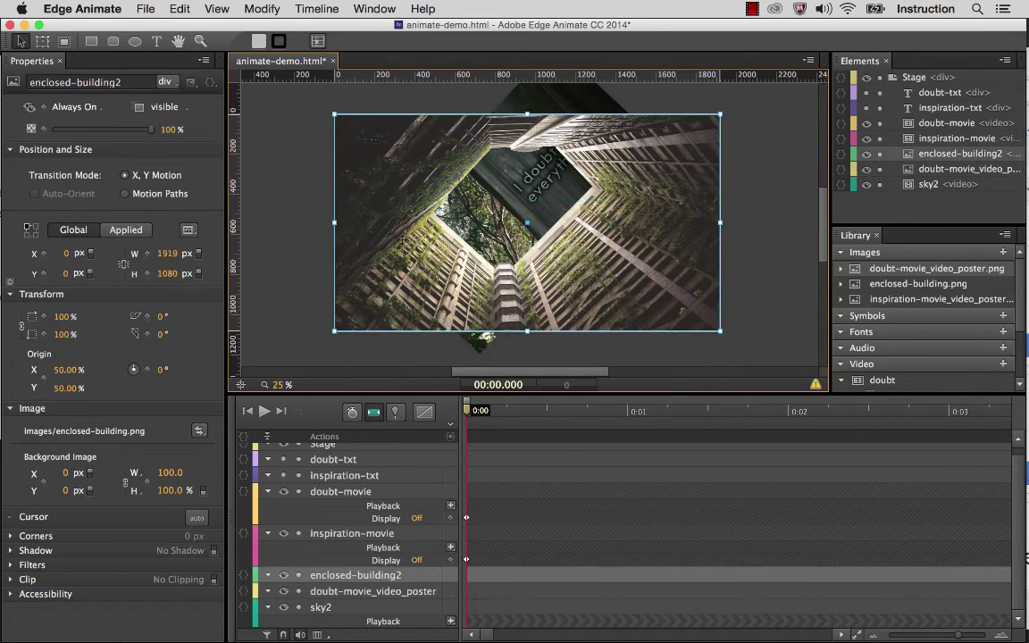
left_click(480, 352)
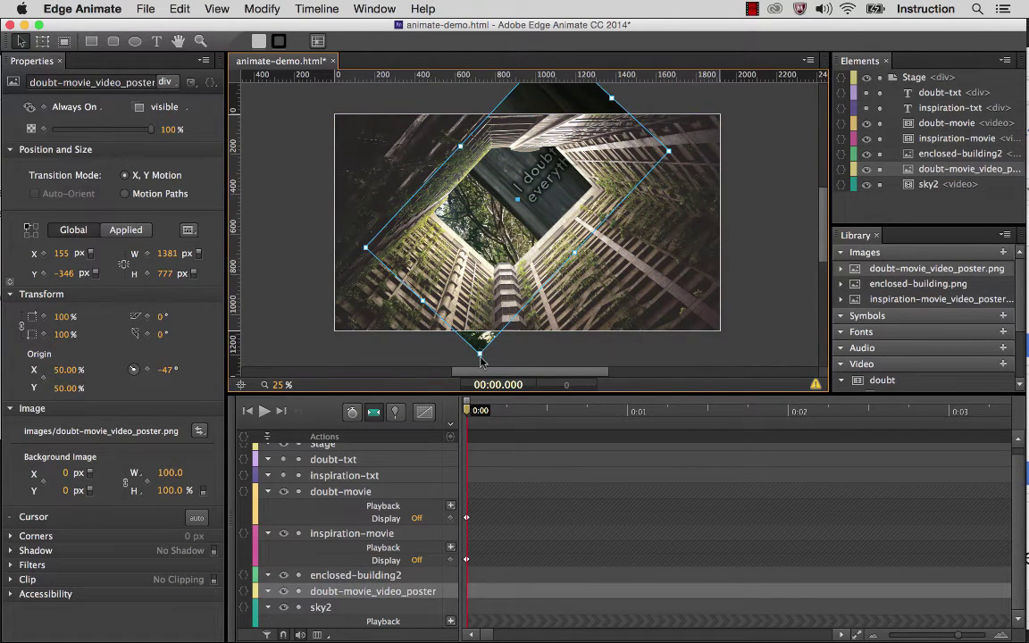
left_click_drag(480, 352, 500, 268)
left_click_drag(512, 159, 493, 217)
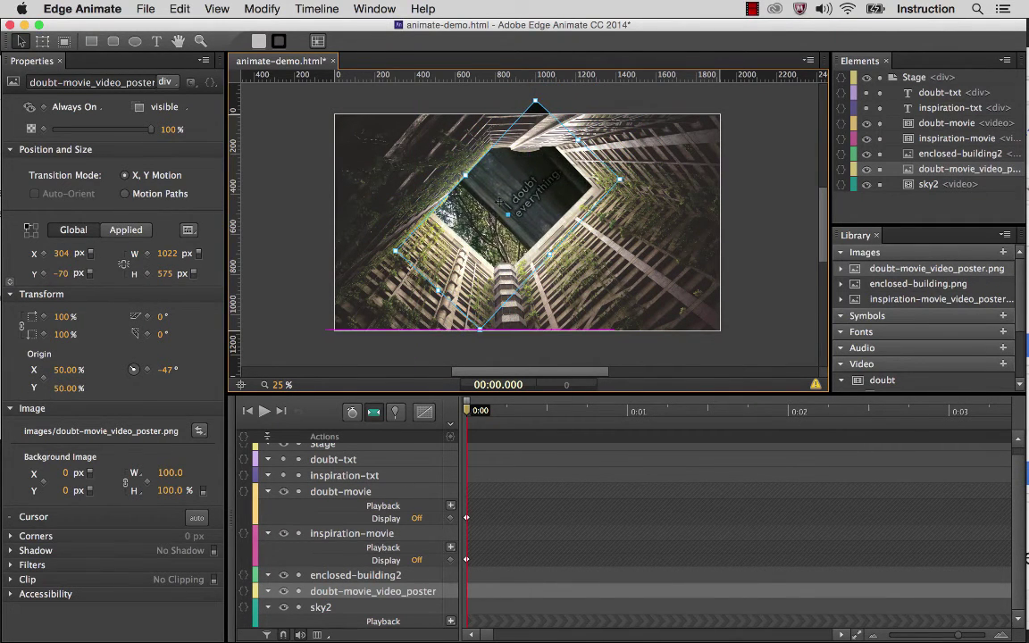
mouse_move(535, 98)
left_mouse_down()
mouse_move(531, 121)
mouse_move(536, 93)
left_mouse_up()
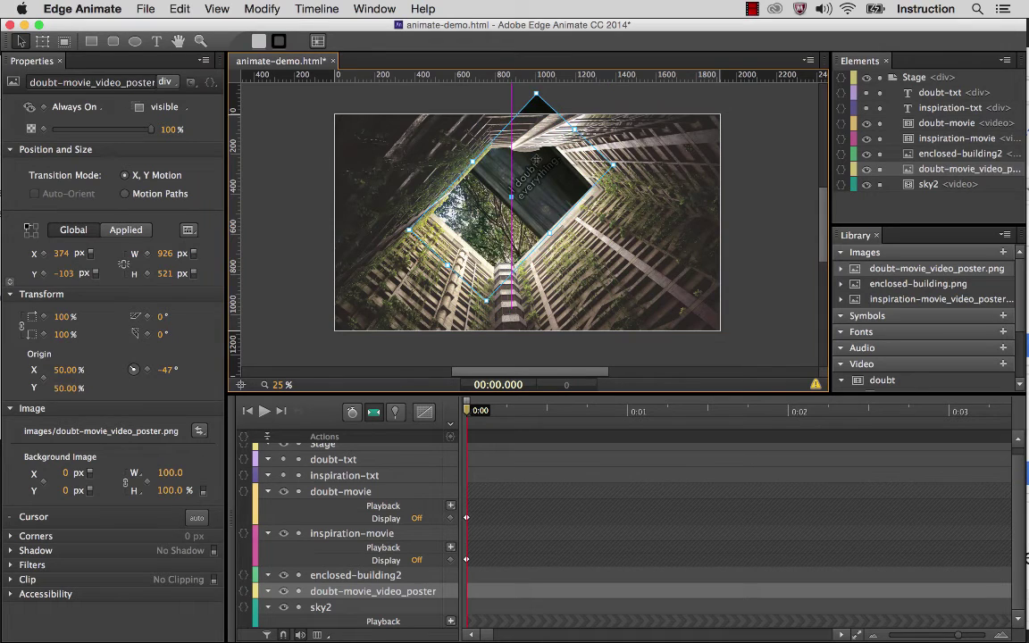
left_click_drag(536, 159, 535, 162)
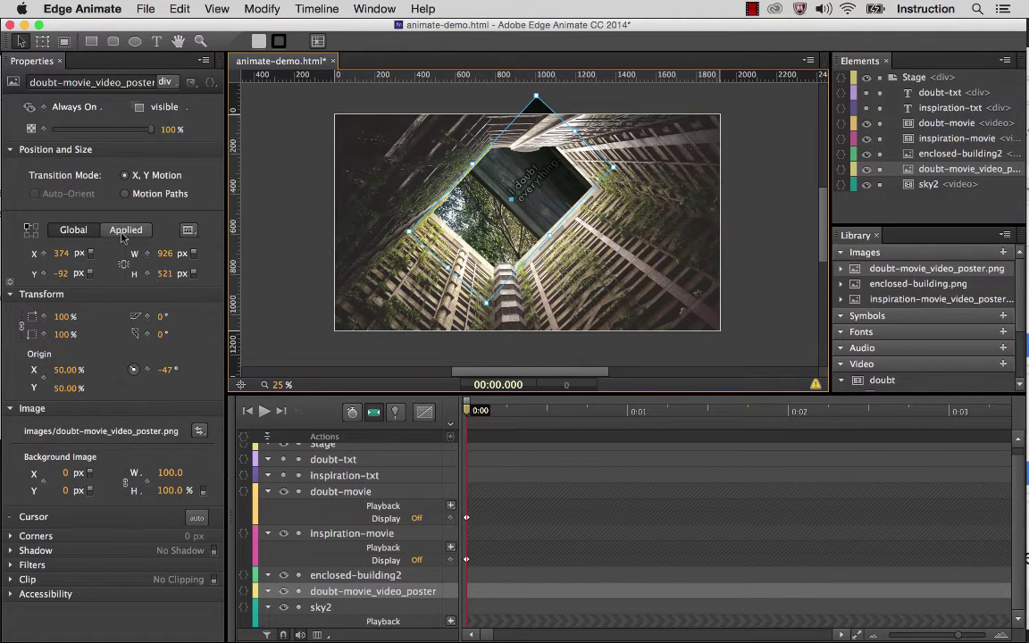
Step: Set the display of doubt-movie_video_poster to Off at 0:00 and show the inspiration-txt and doubt-txt elements again
left_click(89, 109)
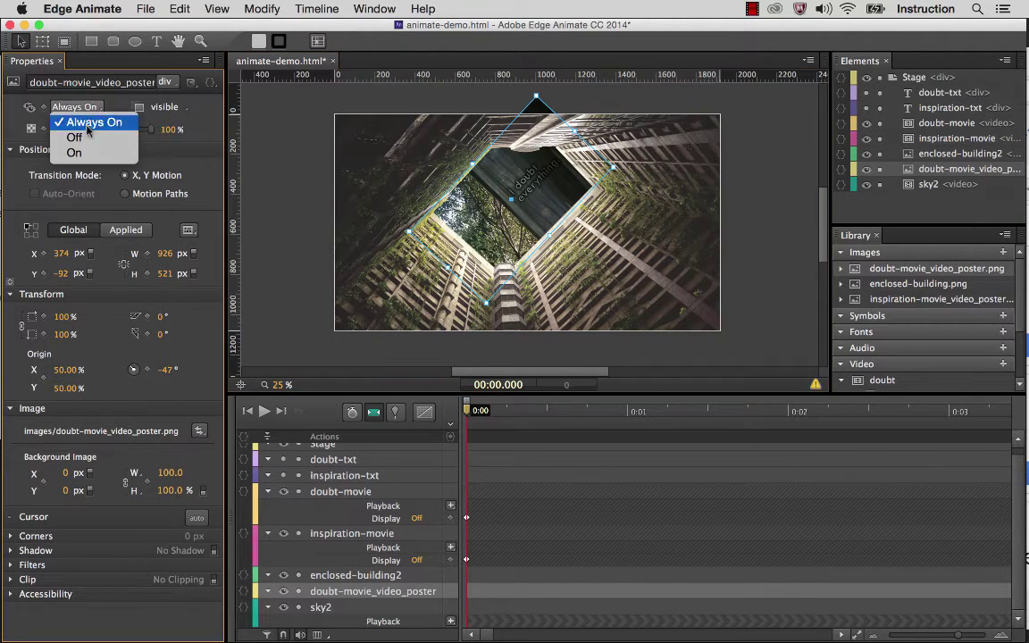
left_click(86, 140)
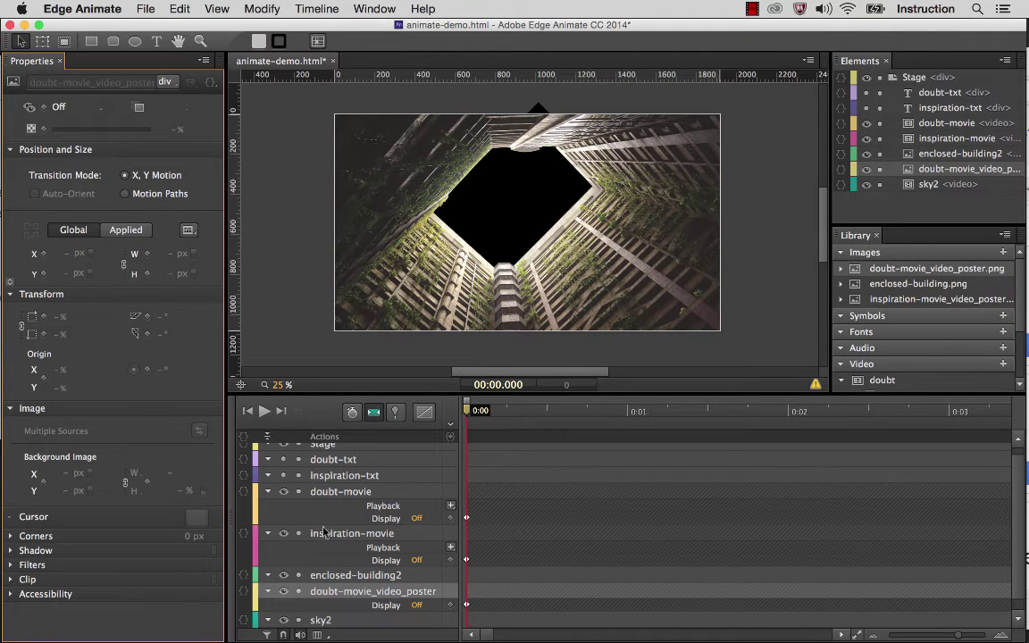
scroll(282, 485, "up", 1)
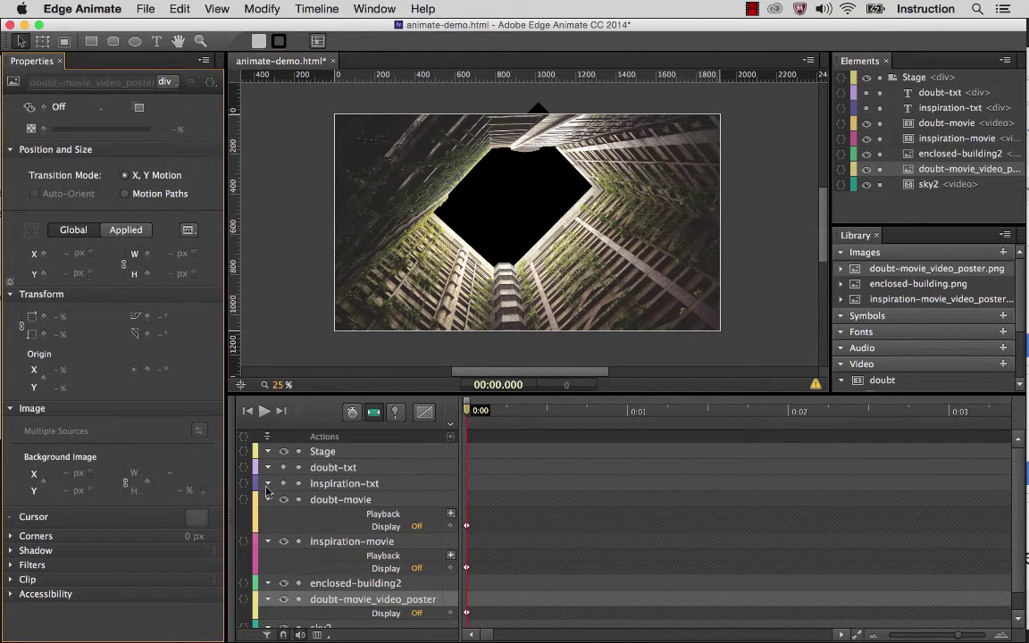
left_click(283, 483)
left_click(283, 467)
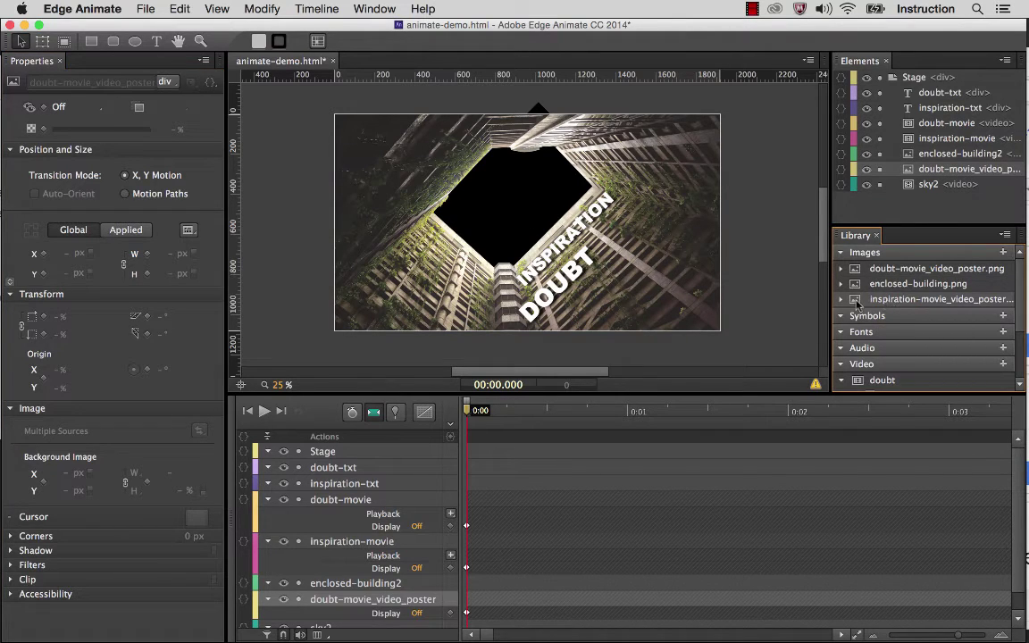
Step: Place the inspiration-movie_video_poster image on the stage at about X 324, Y 220 and rotate it to -46°
left_click_drag(858, 305, 400, 158)
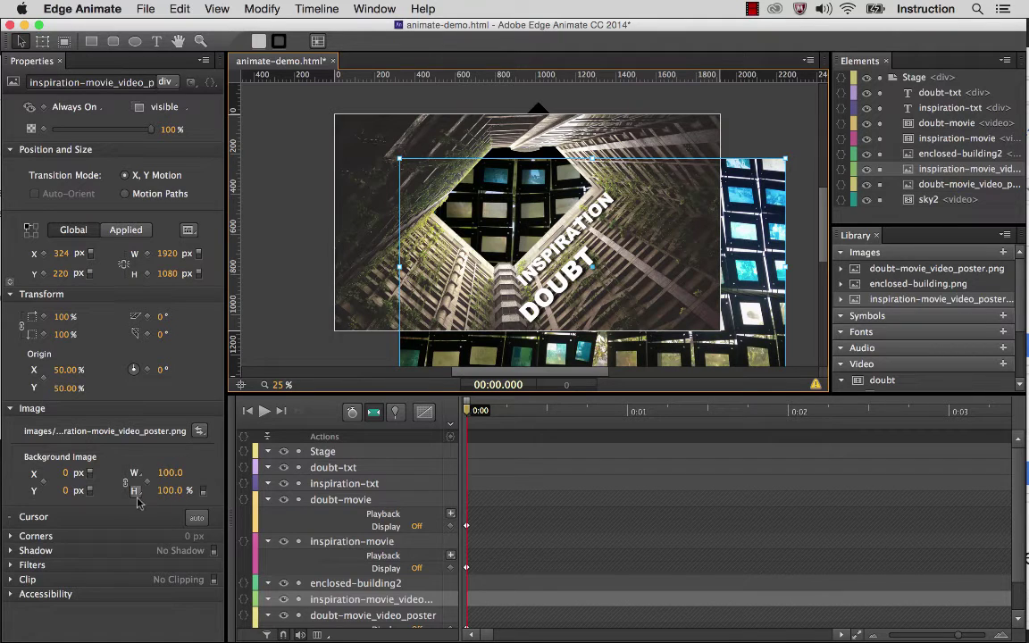
left_click(161, 369)
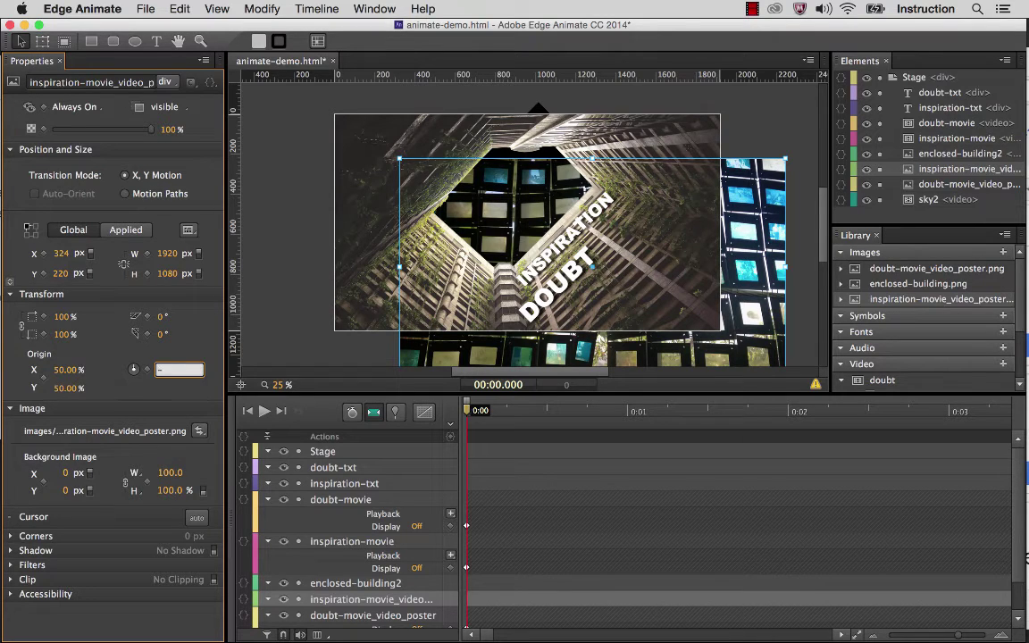
type("-46")
key("Return")
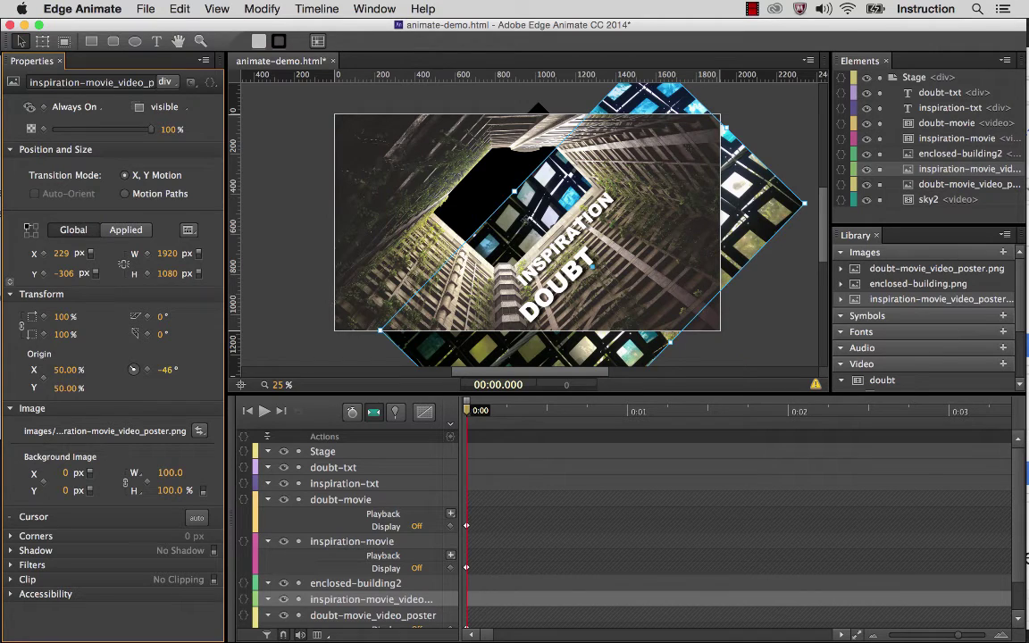
Step: Scale the inspiration poster down to about 958 × 539 px and fit it behind the building's opening at about X 332, Y -69
left_click_drag(473, 198, 452, 171)
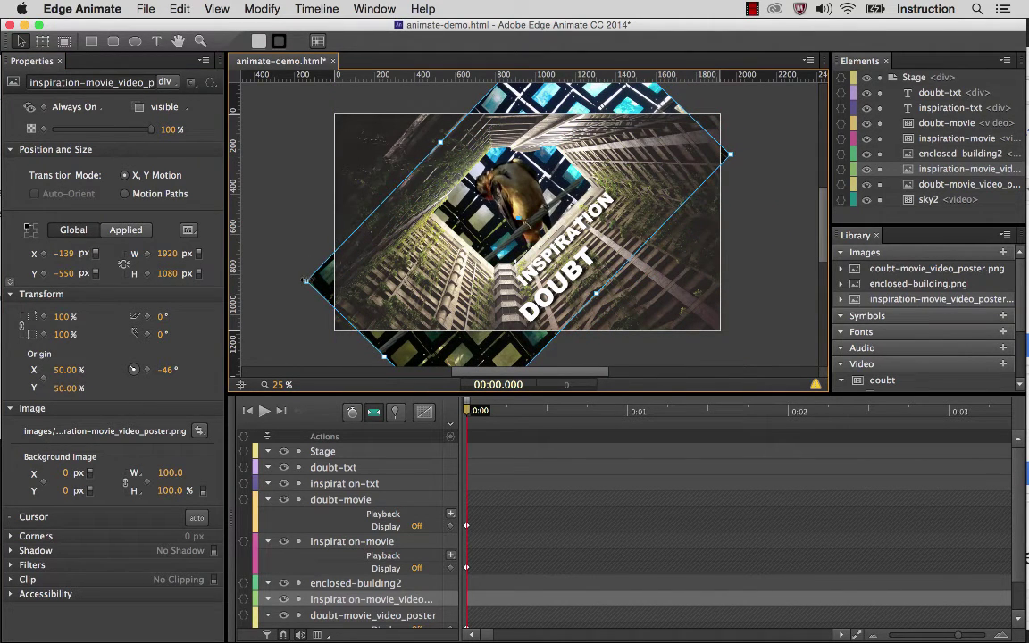
left_click_drag(305, 280, 489, 226)
left_click_drag(633, 91, 538, 98)
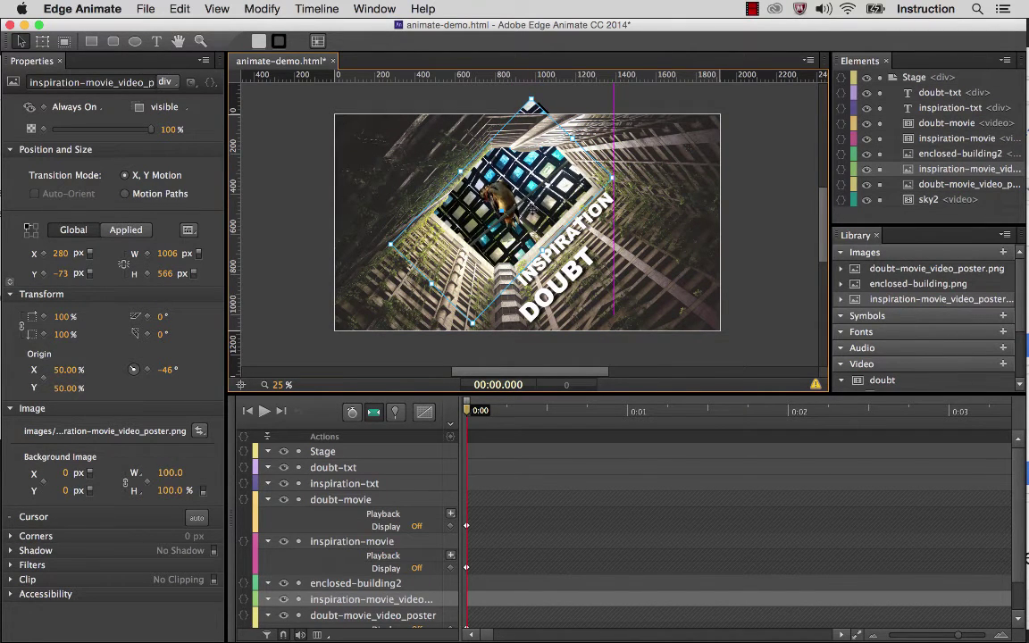
left_click_drag(472, 328, 484, 303)
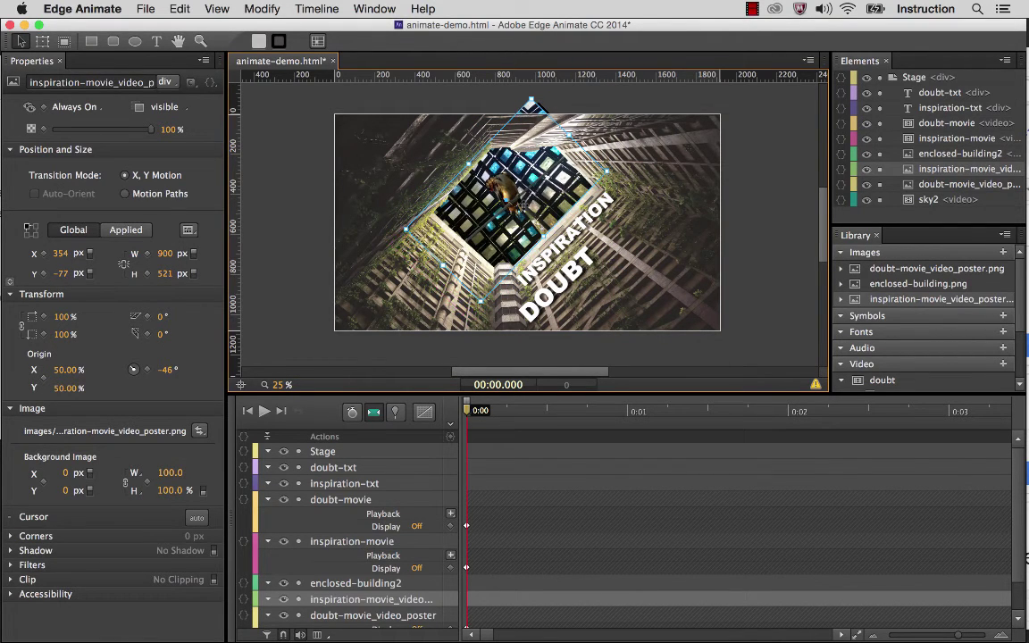
key("super+z")
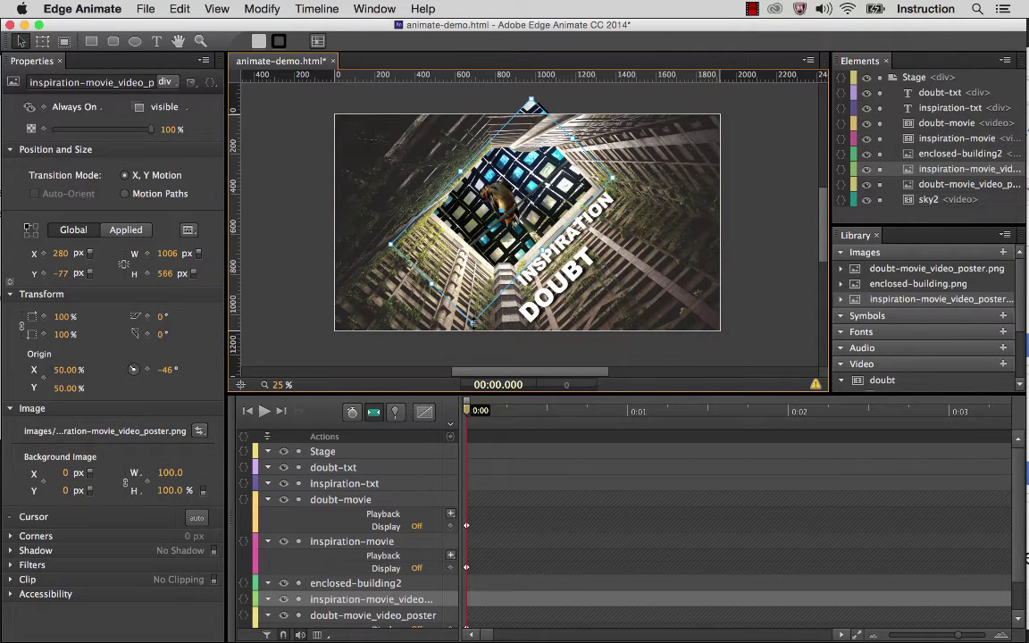
left_click_drag(471, 323, 475, 313)
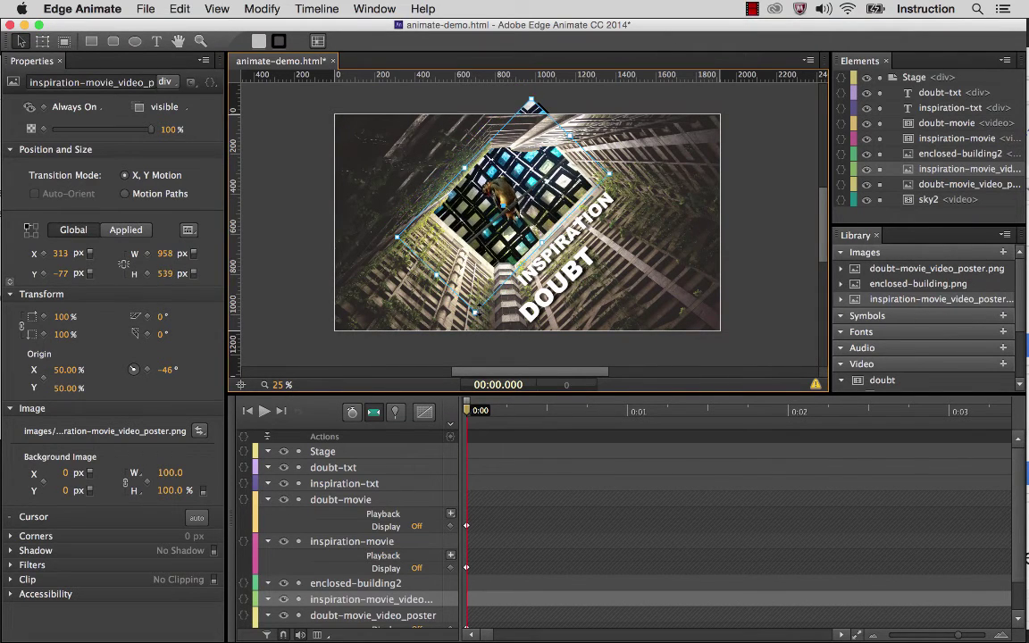
left_click_drag(484, 162, 484, 165)
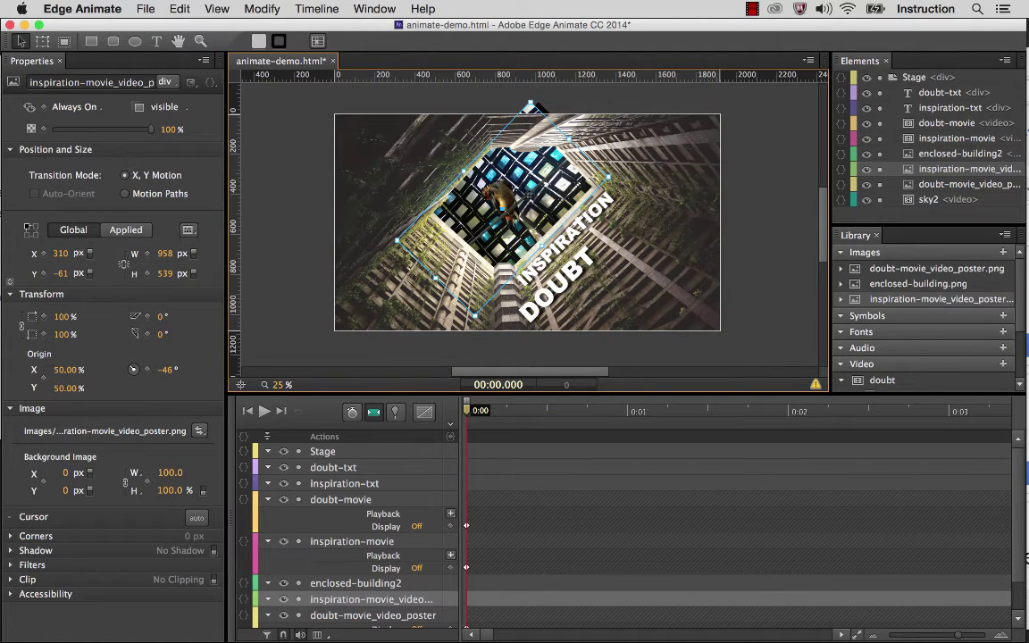
left_click_drag(529, 192, 535, 192)
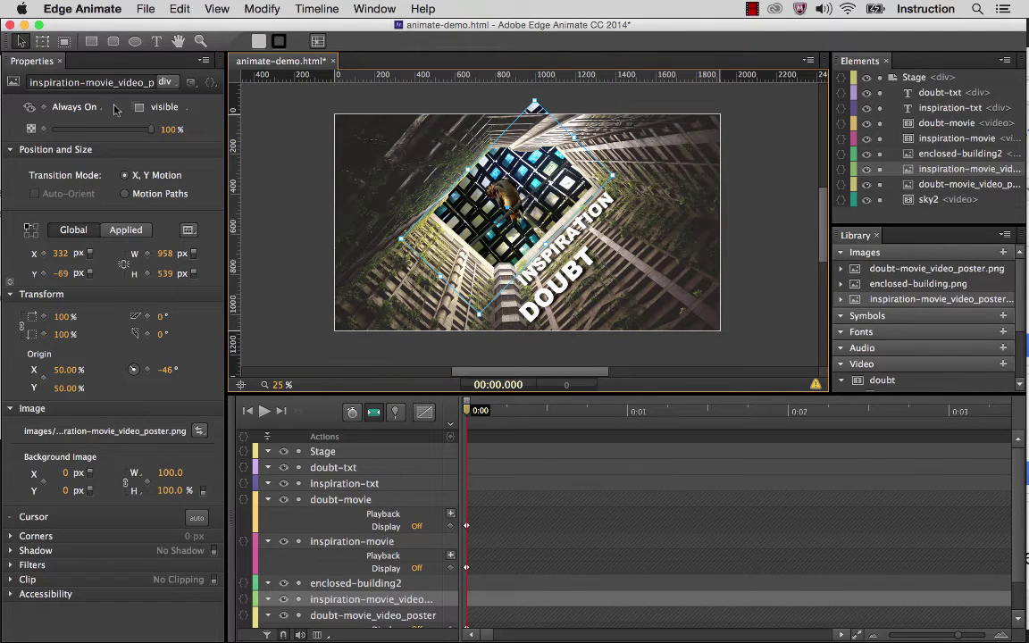
Step: Set the display of inspiration-movie_video_poster to Off at 0:00 and save the composition
left_click(71, 107)
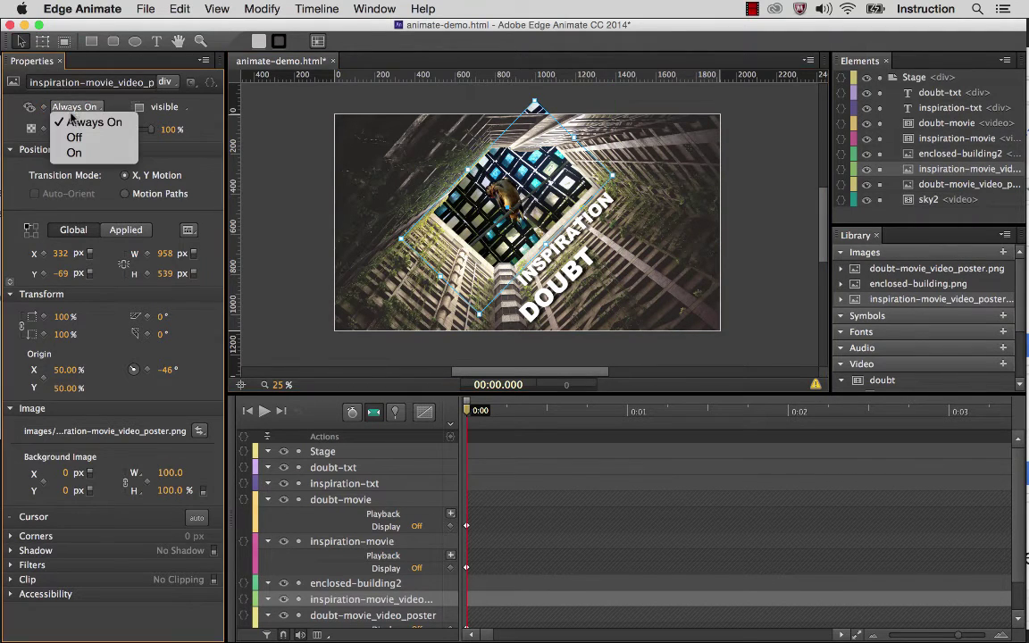
left_click(78, 143)
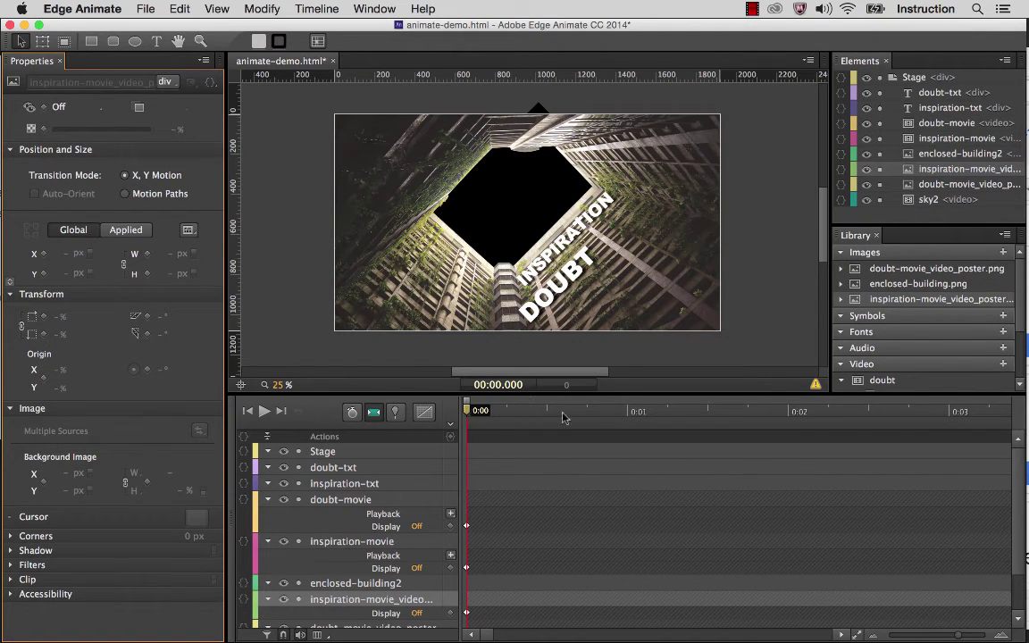
key("super+s")
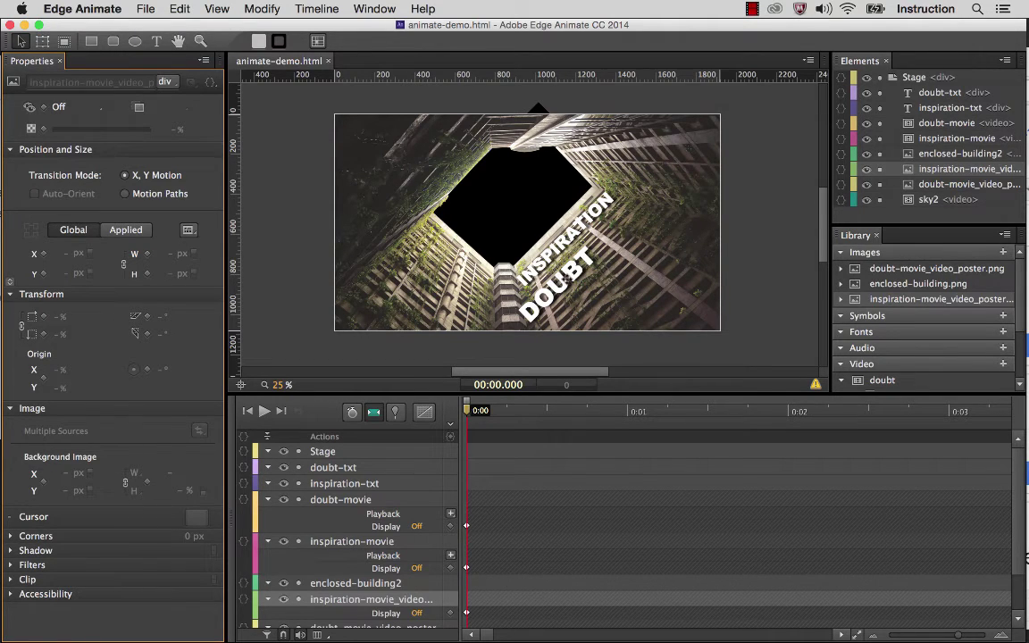
Step: Open the actions of the inspiration-txt element and add a mouseenter event, moving the code window off the stage text
left_click(554, 254)
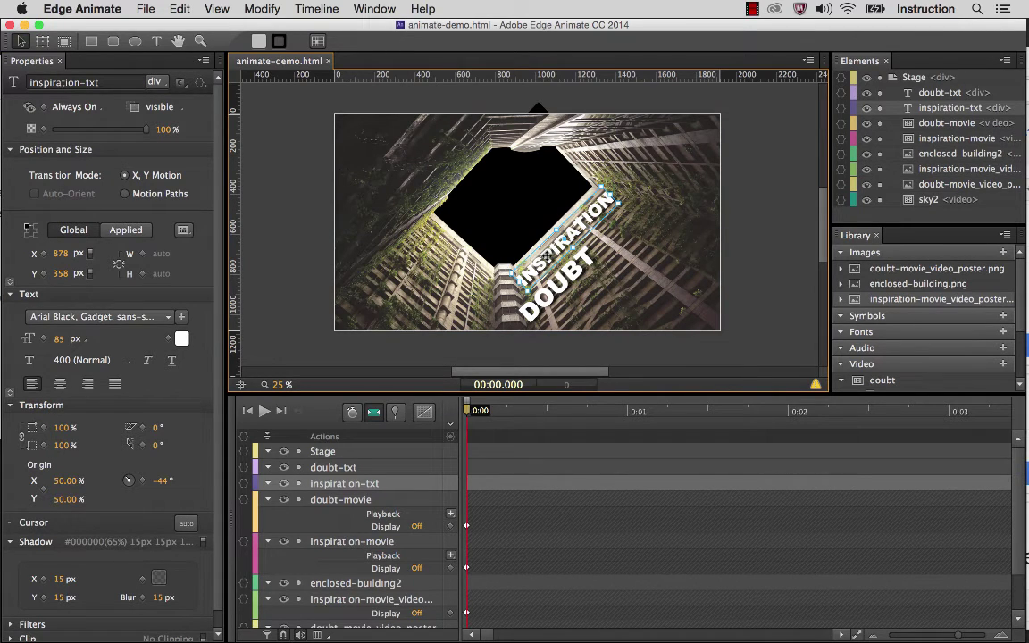
left_click(242, 483)
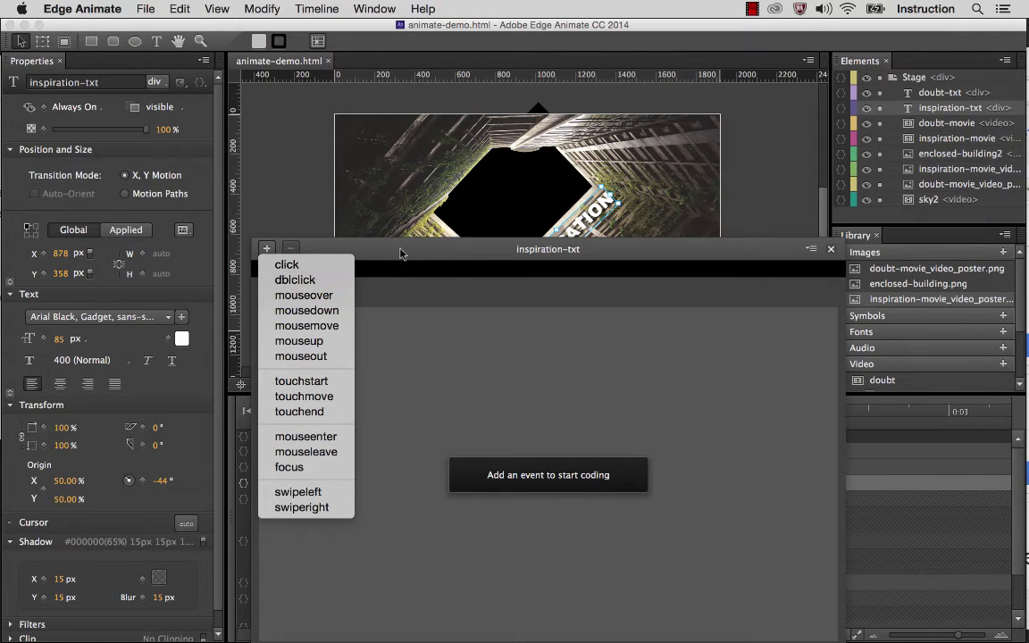
left_click(357, 274)
left_click(267, 250)
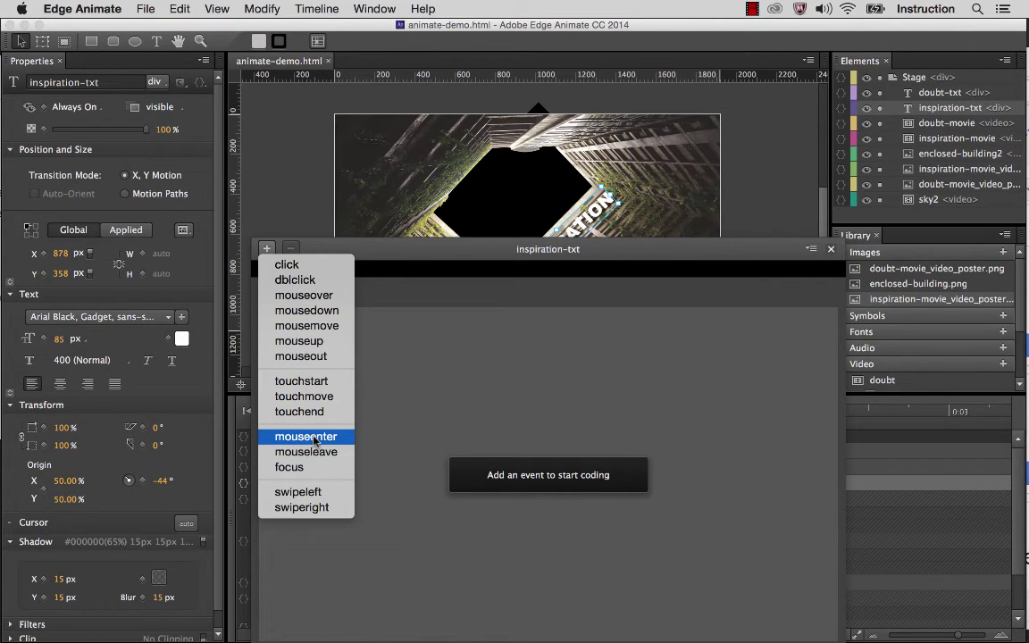
left_click(307, 436)
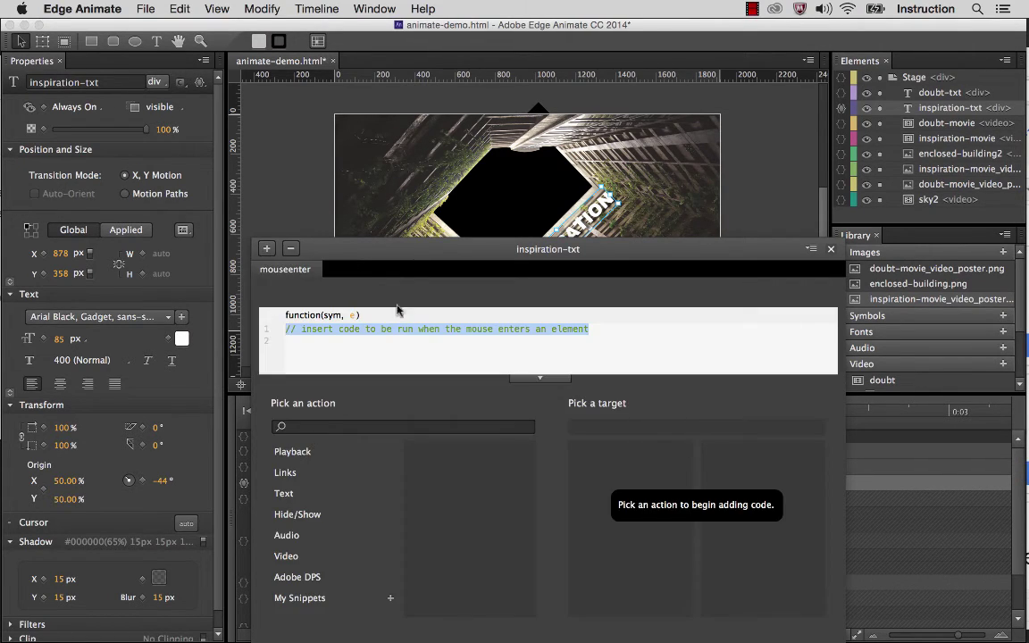
left_click_drag(412, 258, 238, 235)
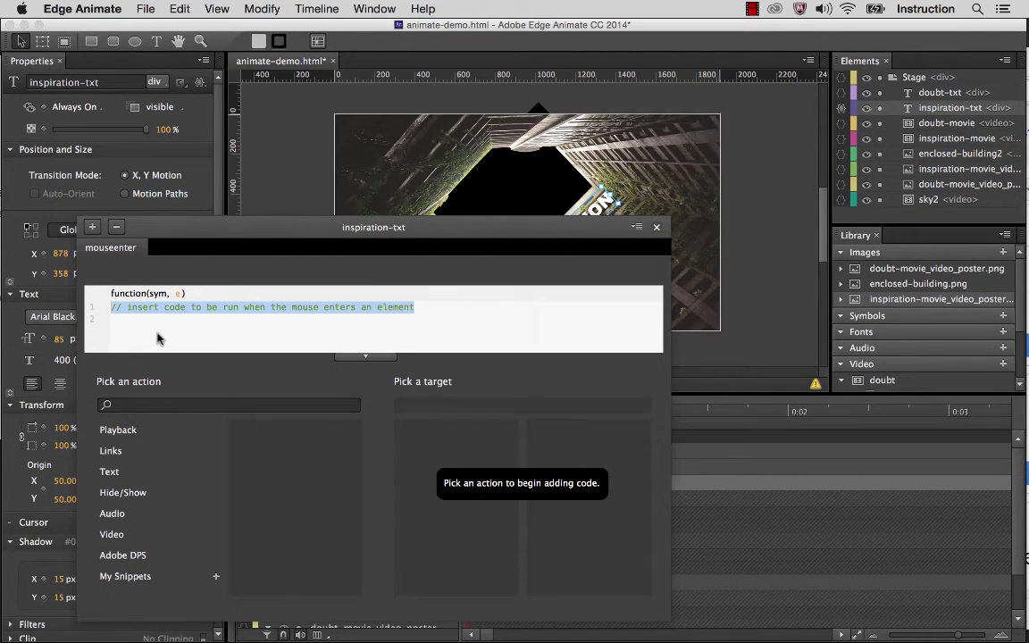
Step: Add a Show action targeting inspiration-movie_video_poster on the Stage to the mouseenter event
left_click(131, 494)
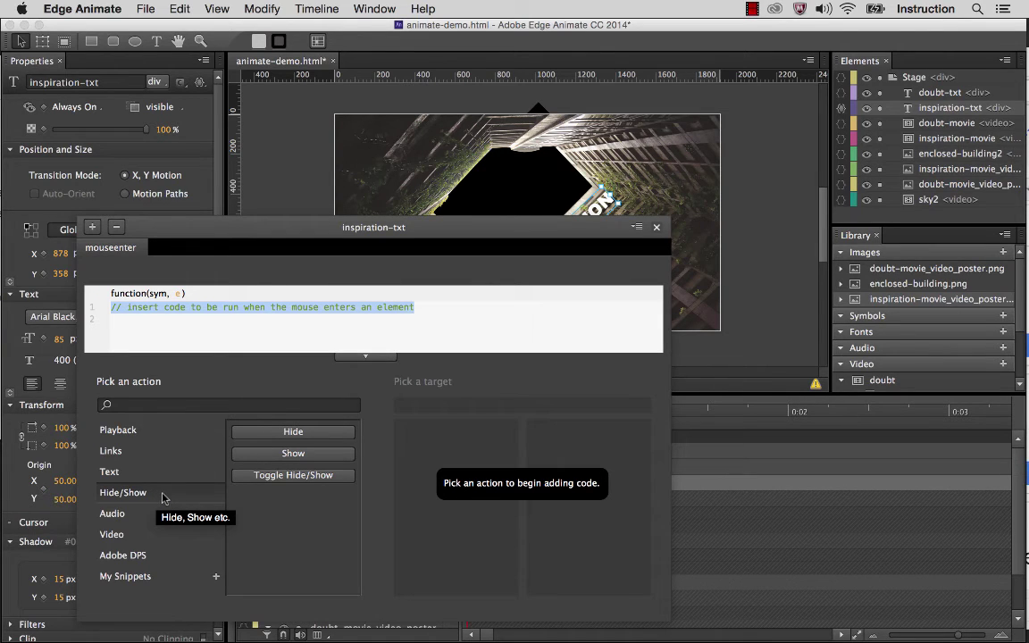
left_click(293, 454)
left_click(423, 453)
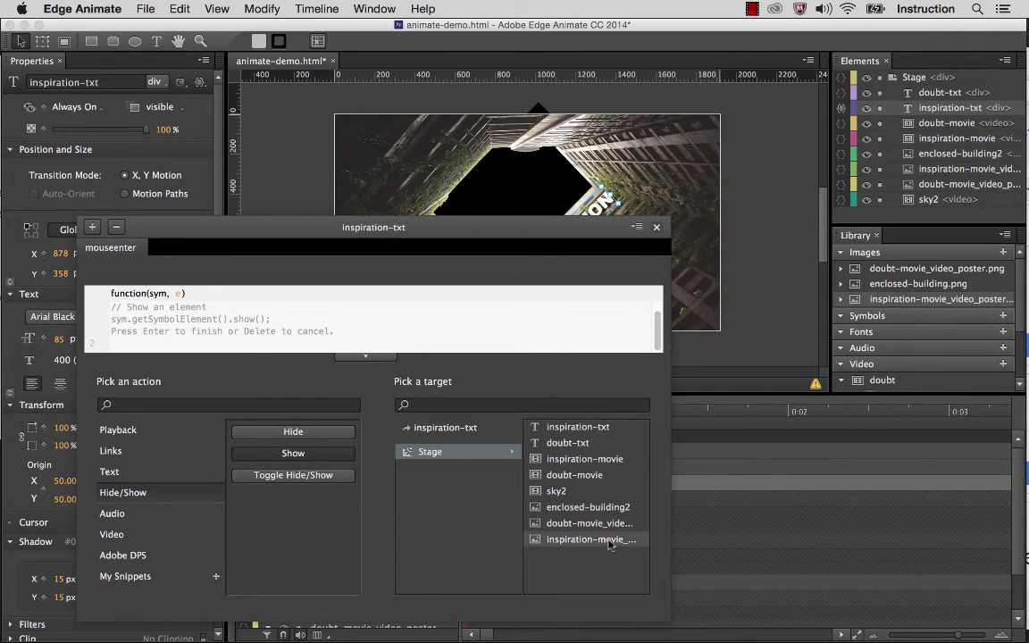
left_click(589, 539)
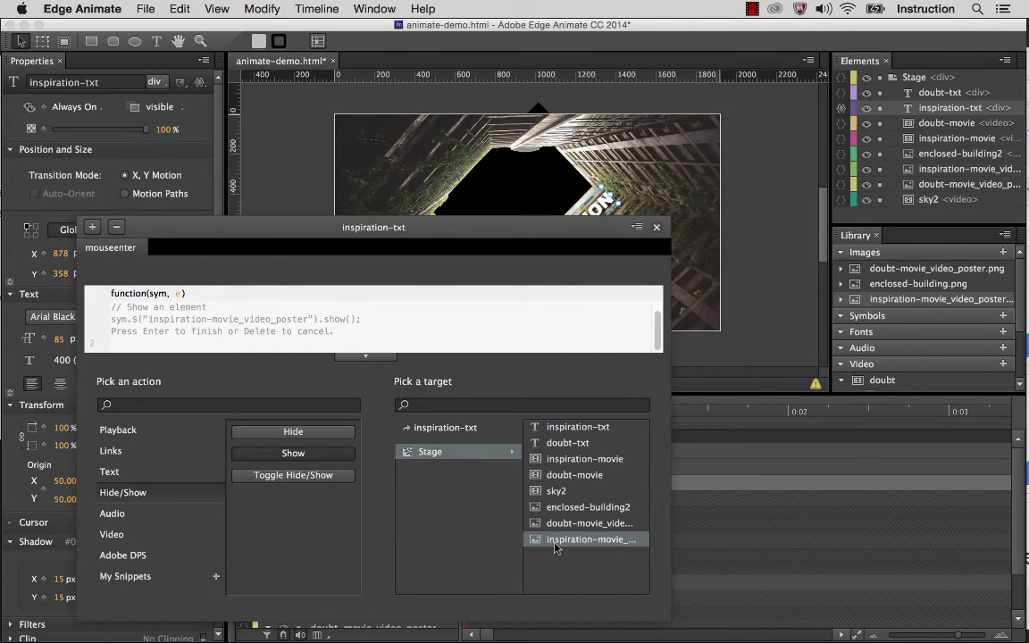
key("Return")
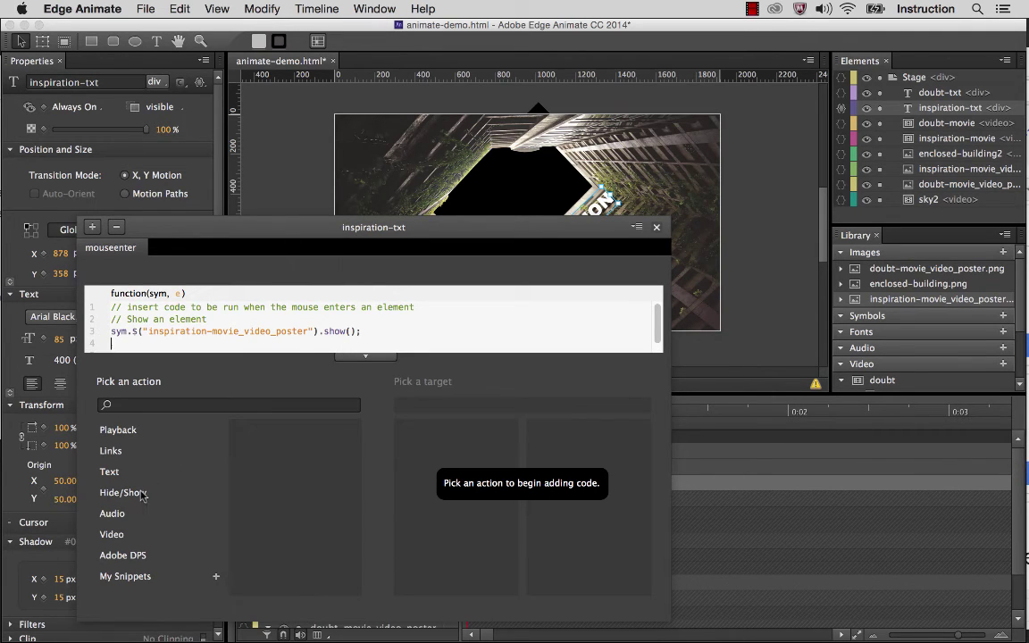
Step: Add a mouseleave event to inspiration-txt that hides inspiration-movie_video_poster, close the code window and save the composition
left_click(92, 228)
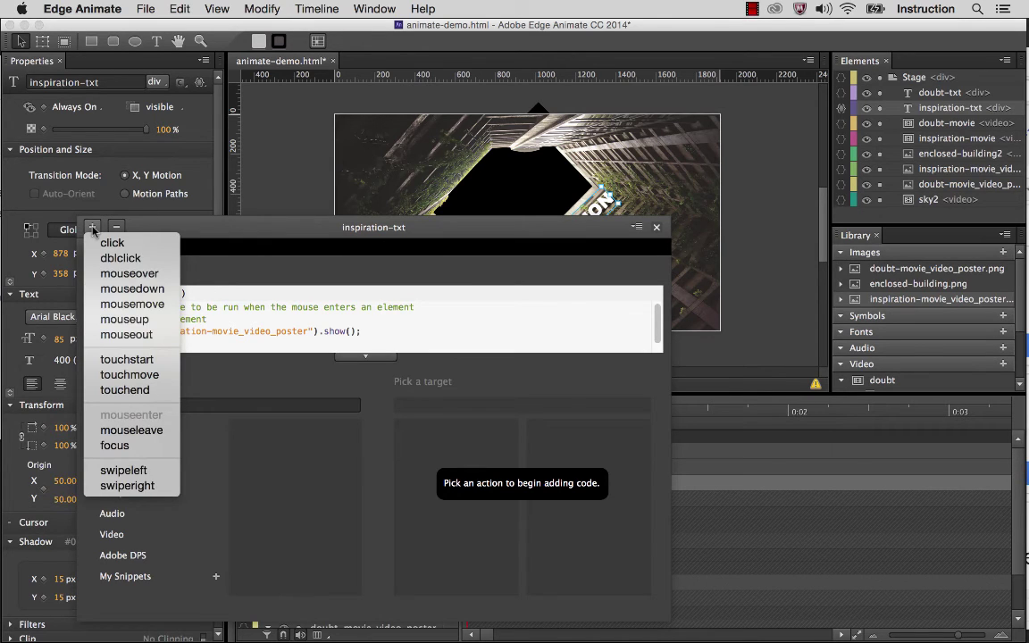
left_click(109, 431)
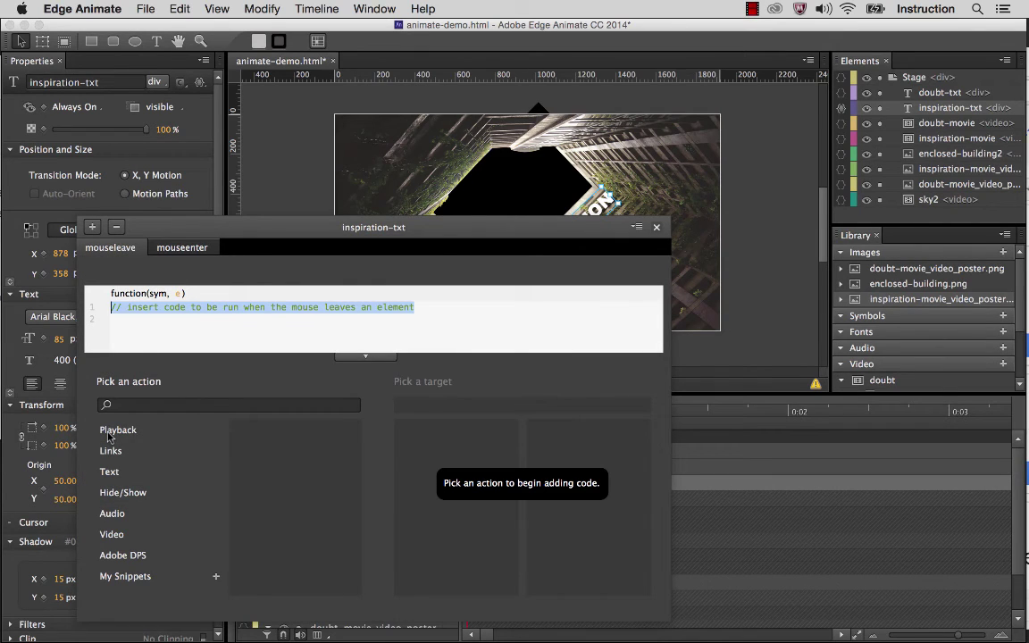
left_click(126, 501)
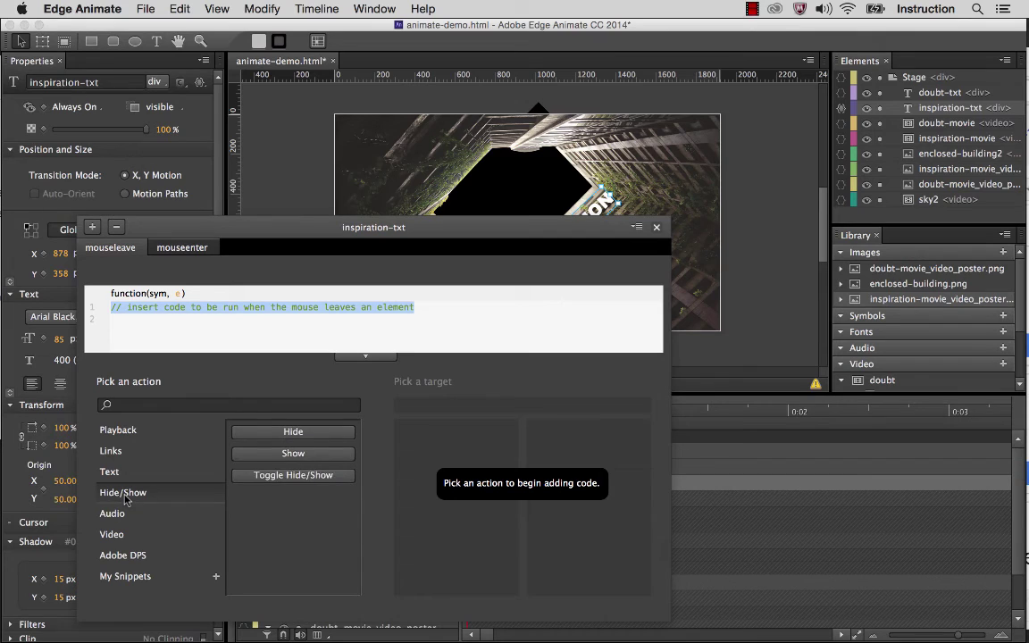
left_click(287, 434)
left_click(425, 454)
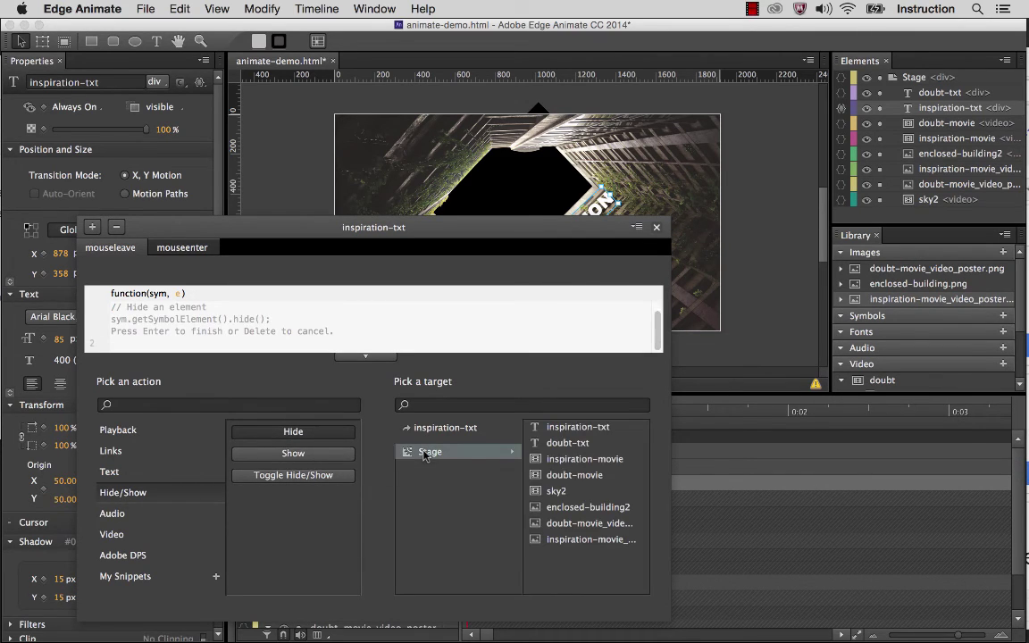
left_click(596, 541)
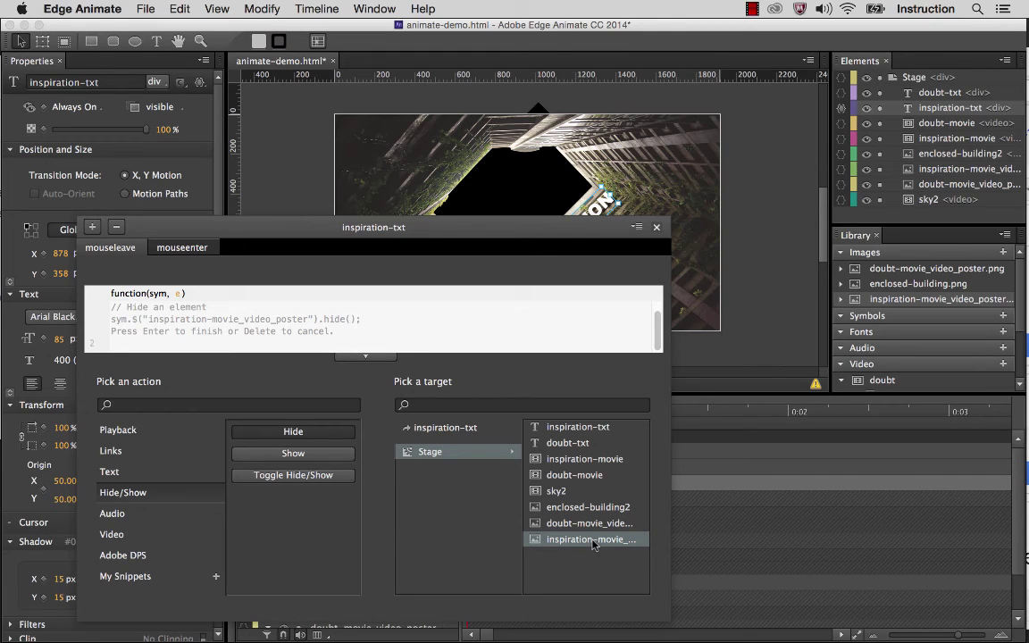
key("Return")
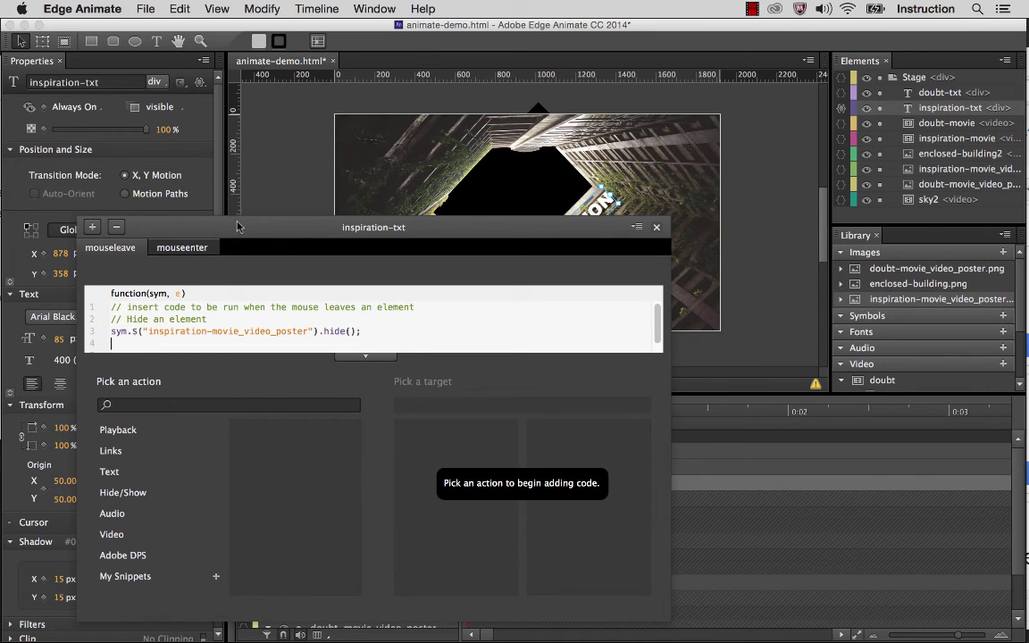
left_click(656, 228)
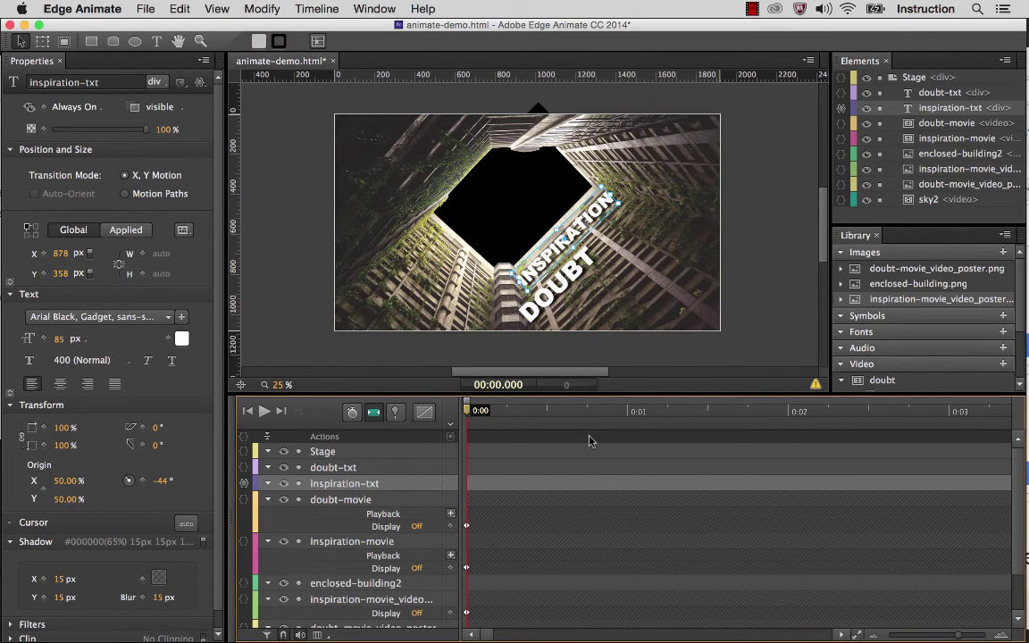
key("super+s")
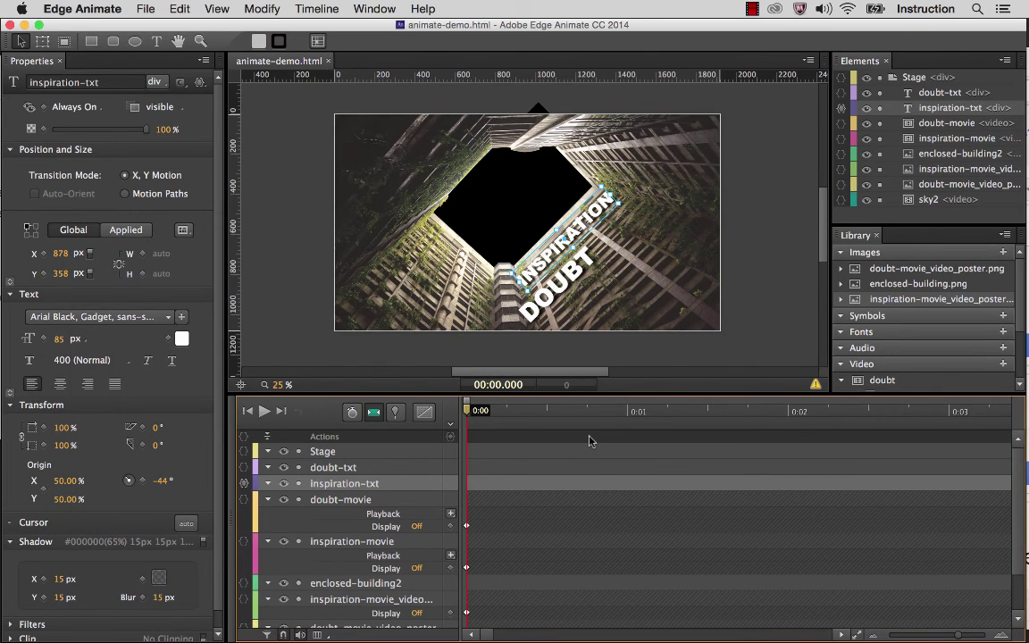
Step: Preview the composition in Chrome, then close the preview and return to Edge Animate
key("super+Return")
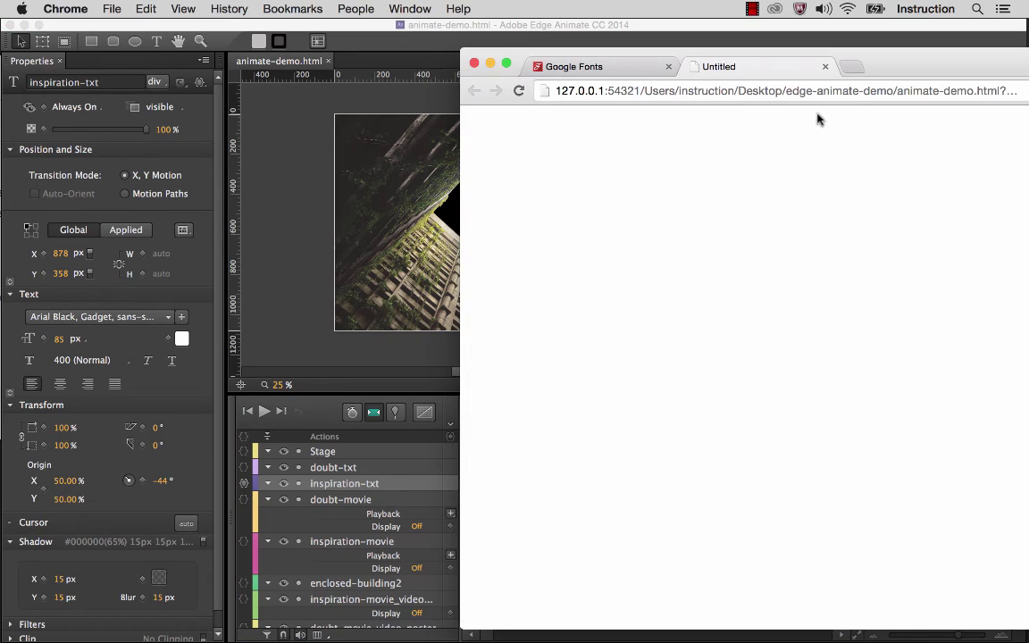
left_click_drag(902, 66, 504, 39)
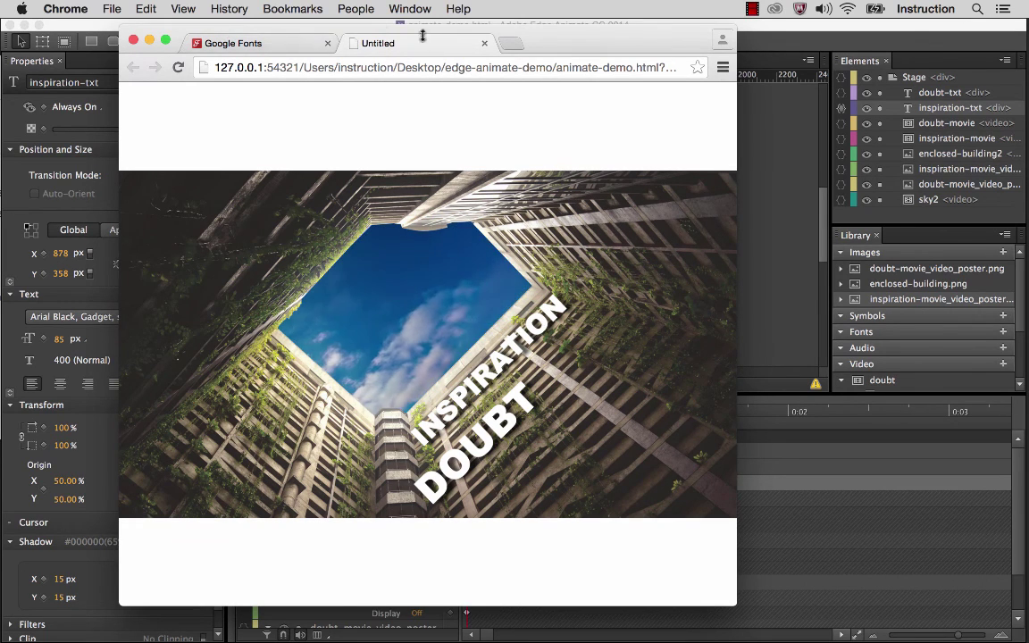
left_click(133, 39)
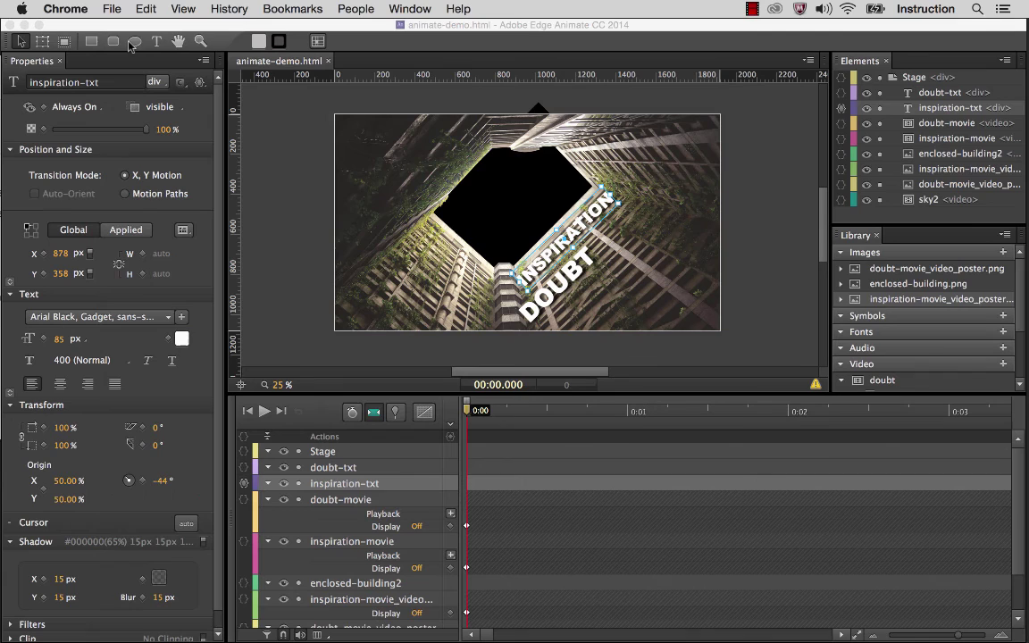
left_click(194, 27)
Step: Switch the display of inspiration-movie_video_poster to On at 0:00 and set its opacity to 65%
scroll(358, 518, "down", 2)
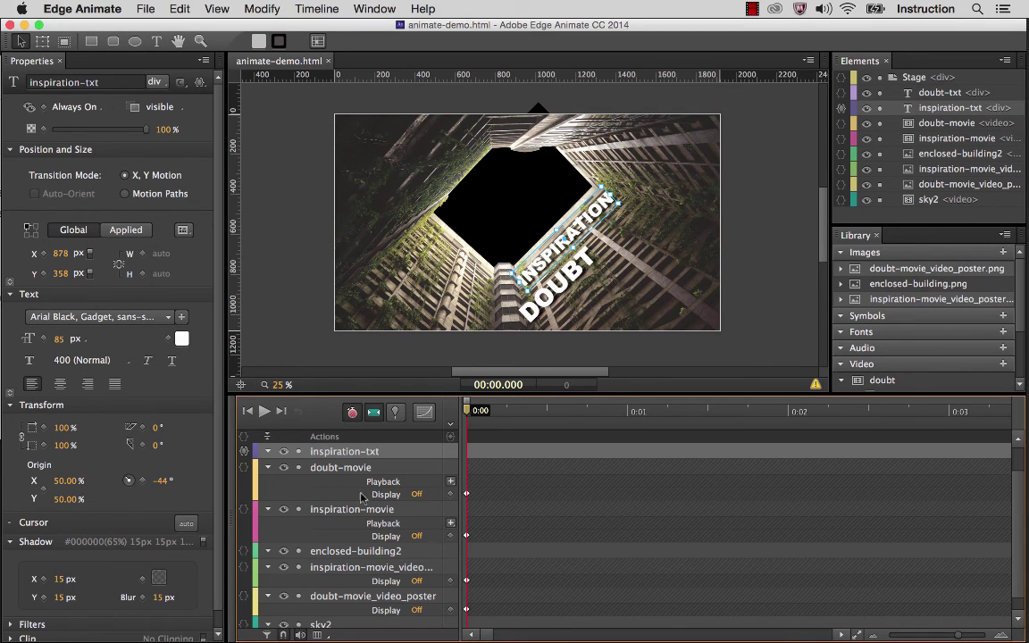
scroll(353, 545, "down", 1)
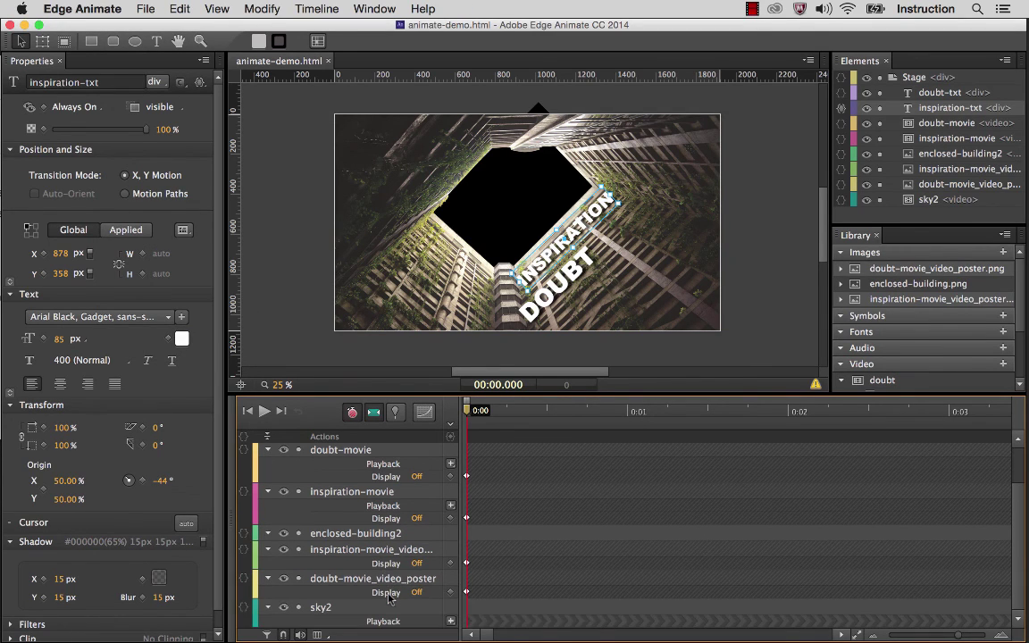
left_click(360, 552)
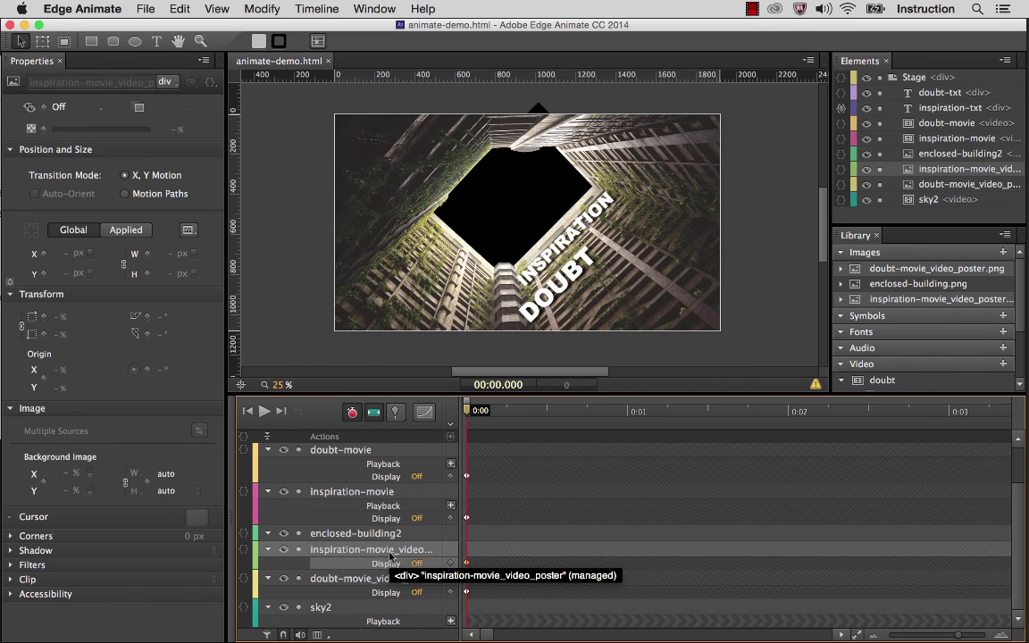
left_click(58, 105)
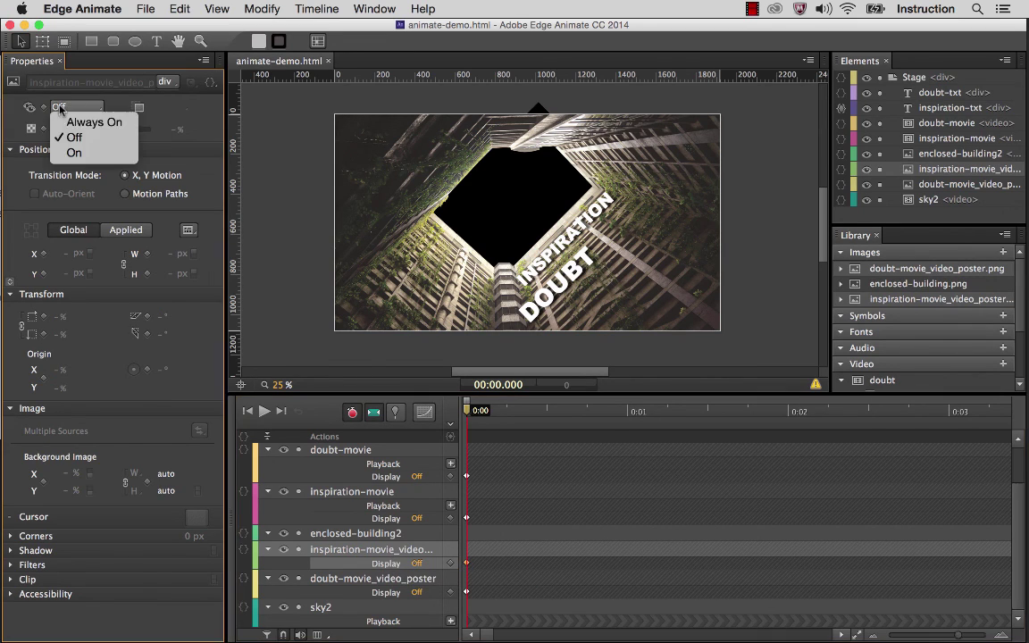
left_click(73, 153)
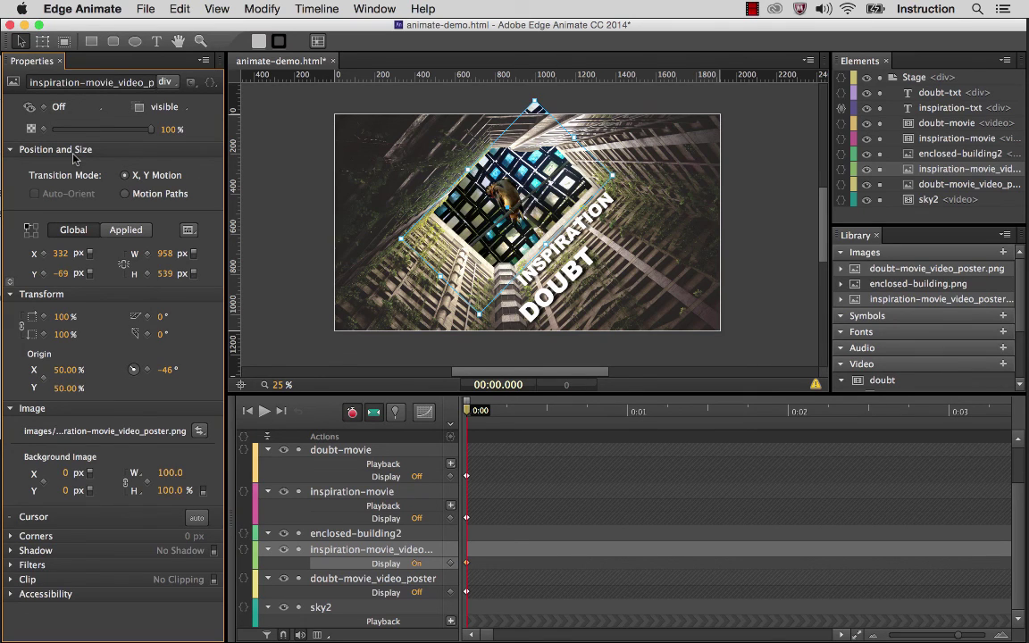
left_click(166, 130)
type("65")
key("Return")
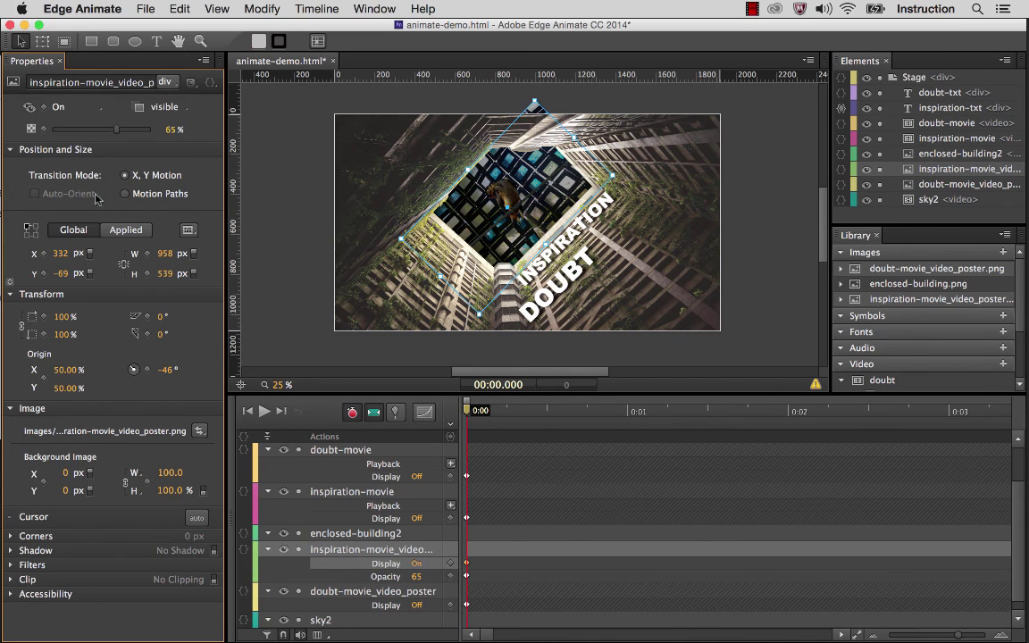
Step: Set the display of inspiration-movie_video_poster back to Off, preview the composition in Chrome and close the preview
left_click(57, 108)
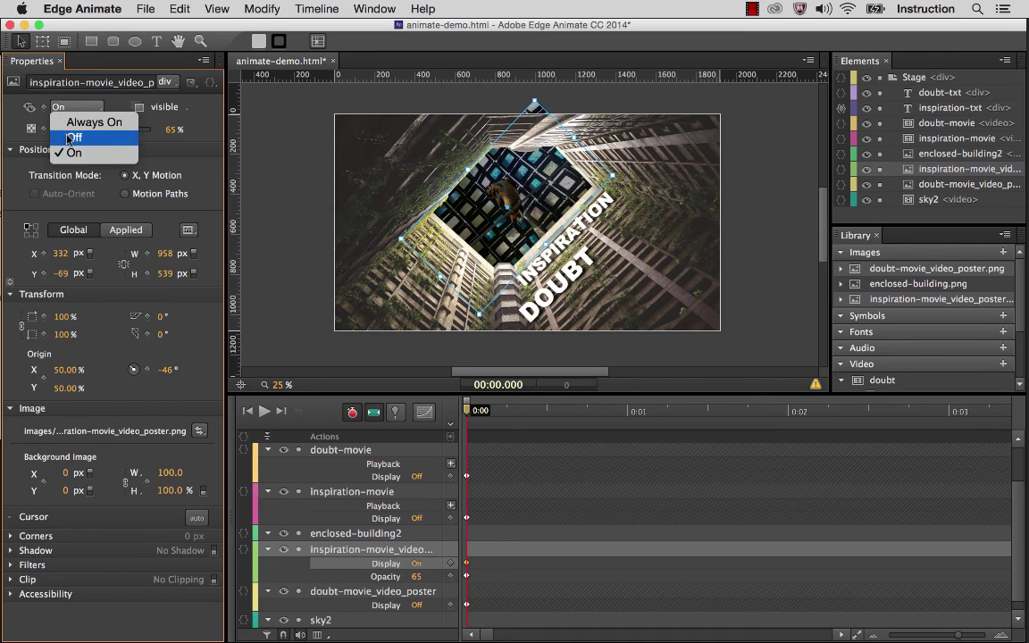
left_click(72, 137)
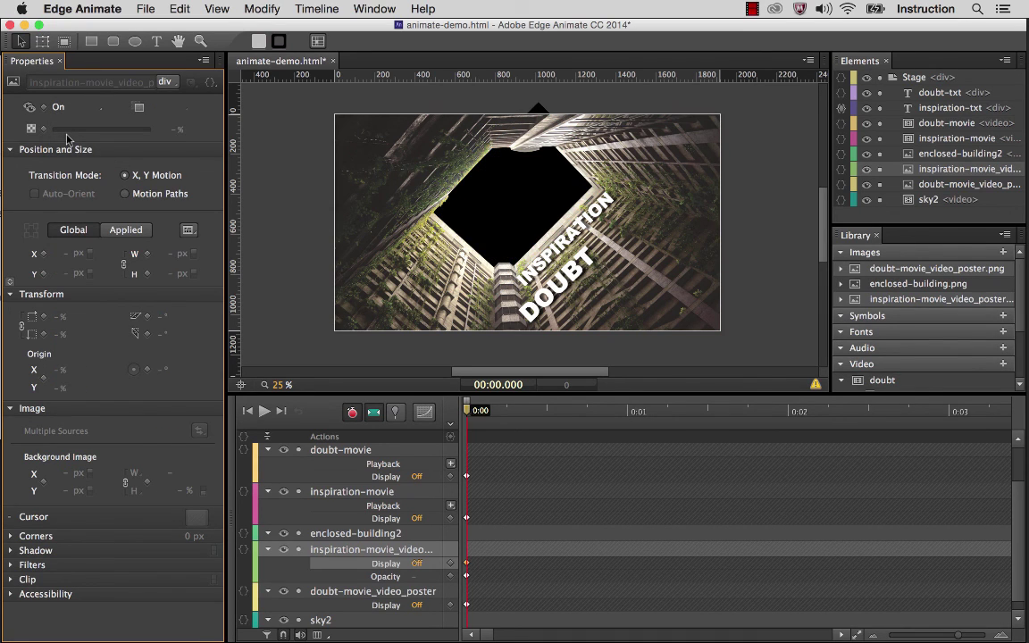
key("super+Return")
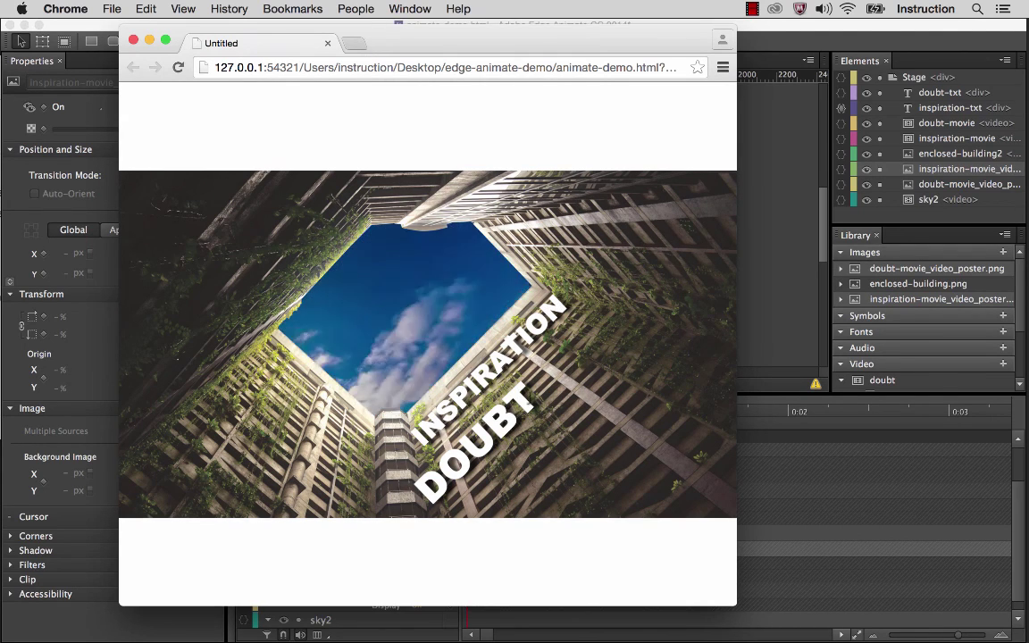
left_click(133, 42)
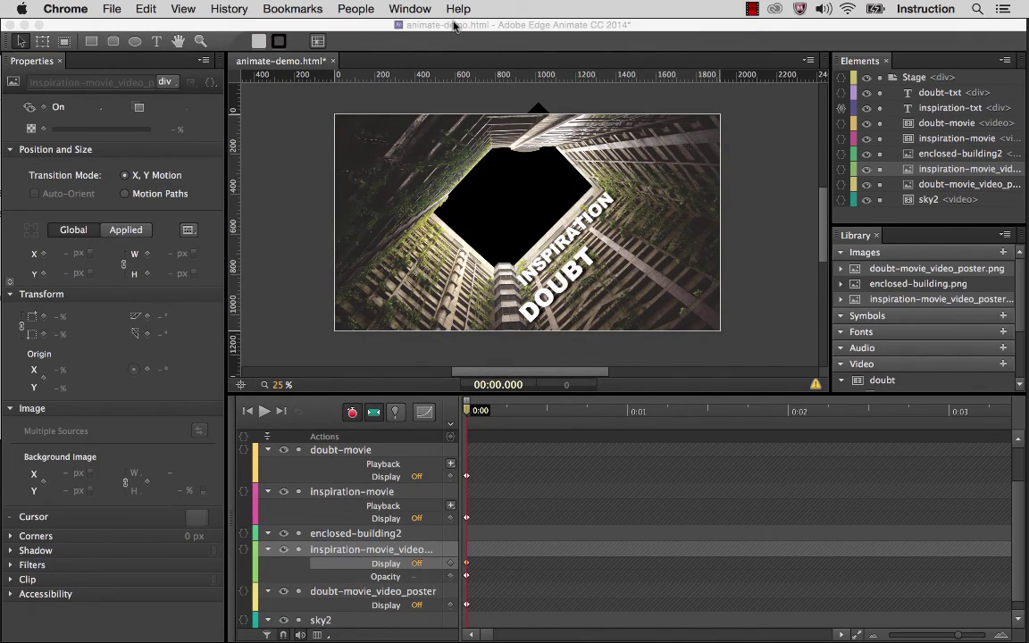